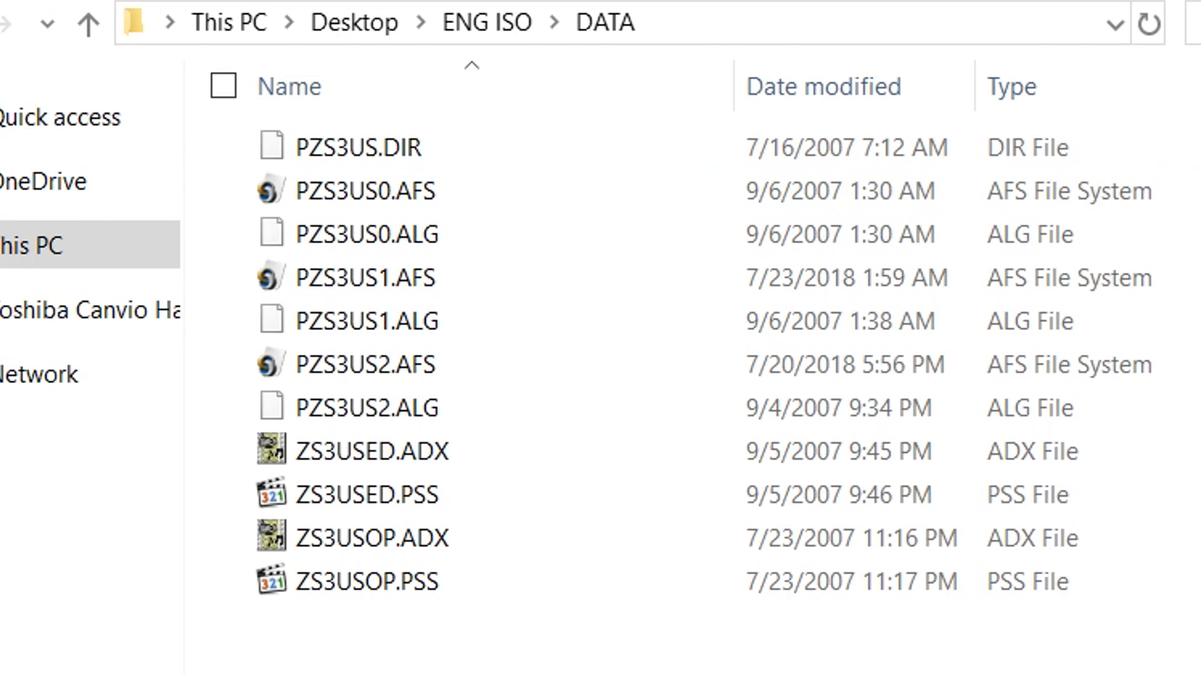
Go up to the ENG ISO folder and review the full set of extracted folders and files
left_click(486, 23)
left_click_drag(561, 593, 408, 110)
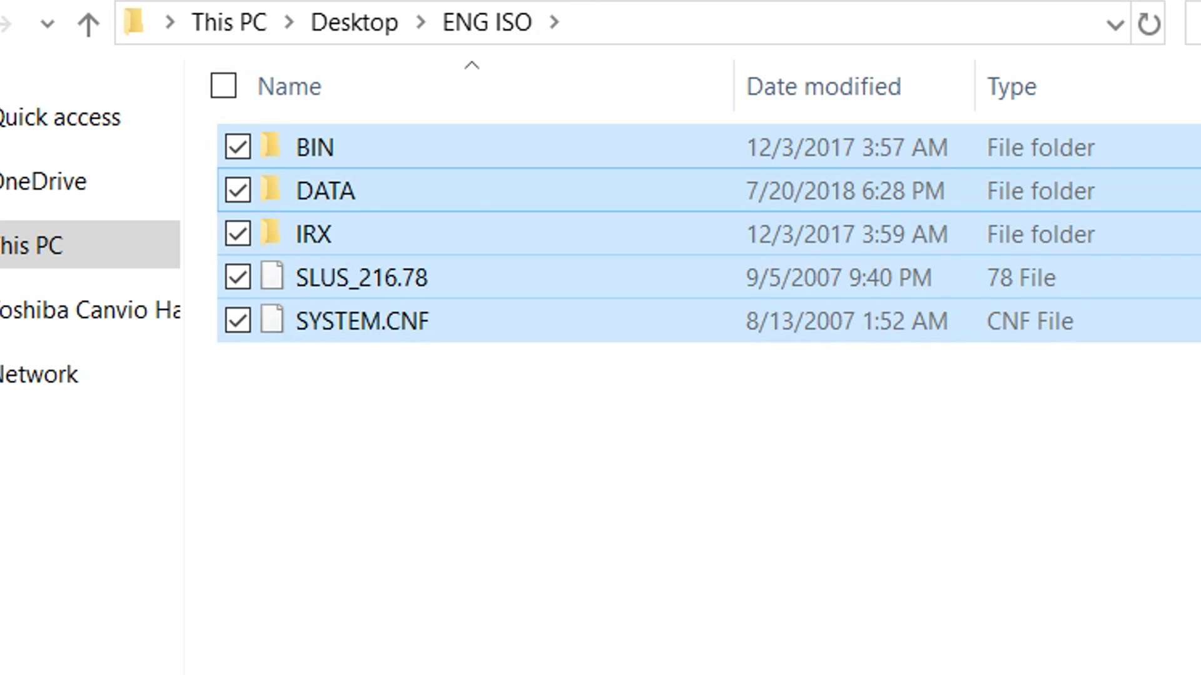
left_click_drag(721, 430, 407, 112)
left_click(538, 400)
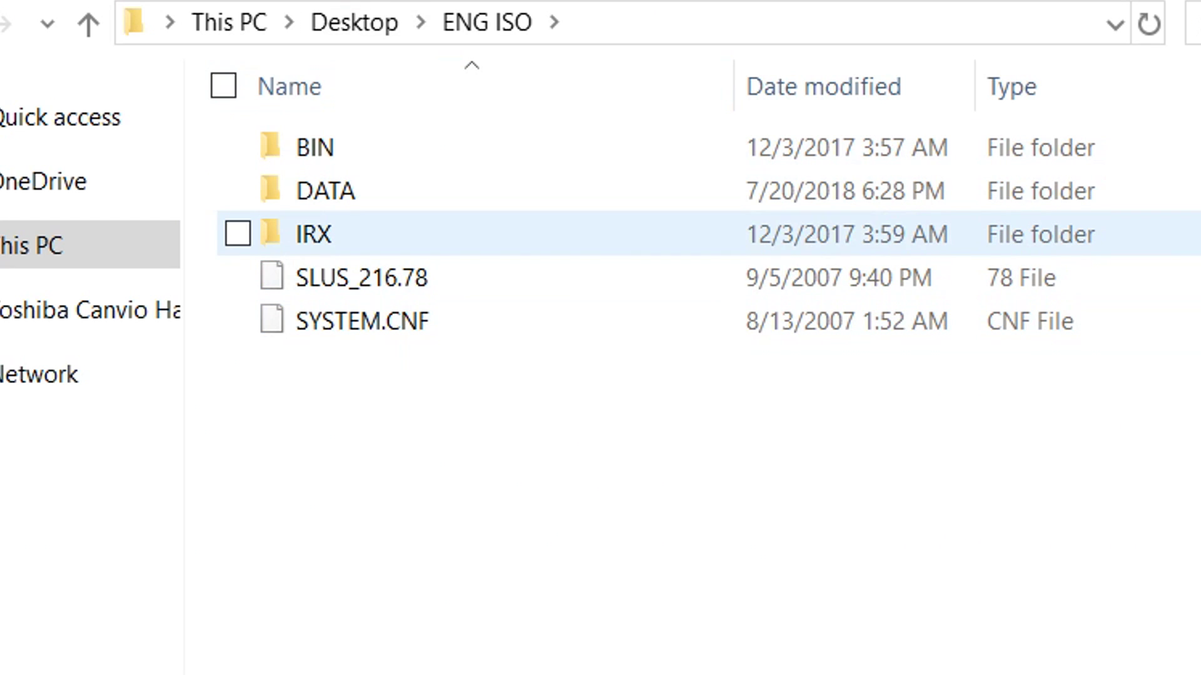
Open the DATA folder and locate the PZS3US1.AFS and PZS3US2.AFS archives
double_click(375, 190)
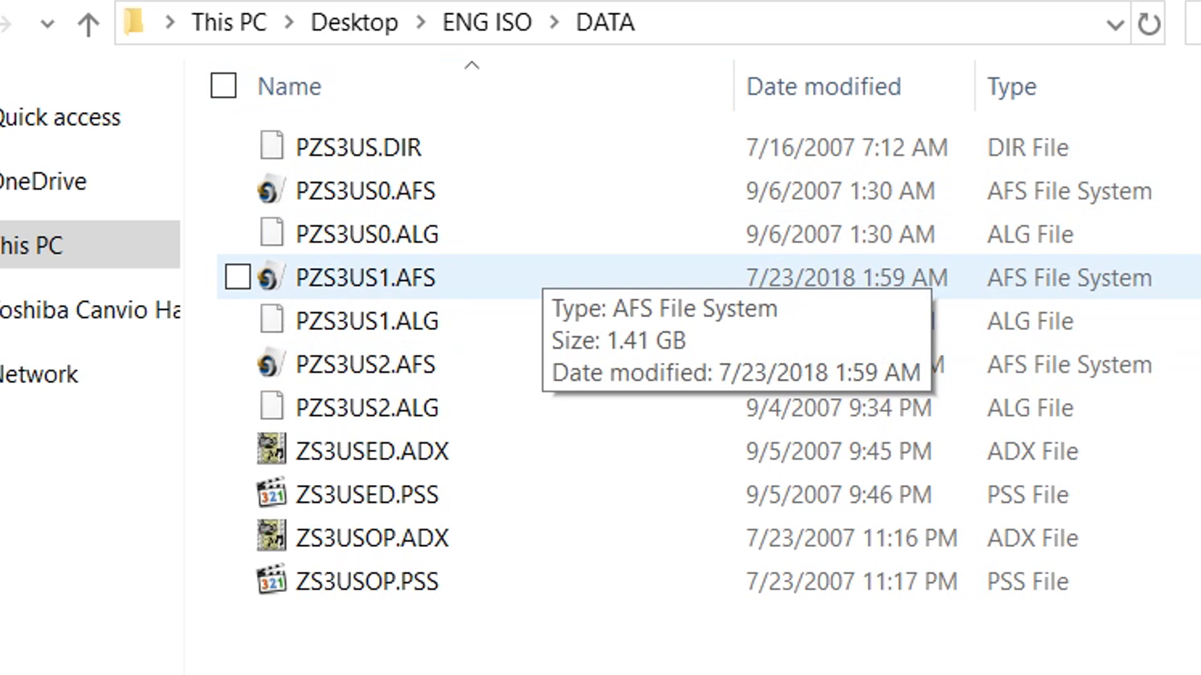
left_click(542, 273)
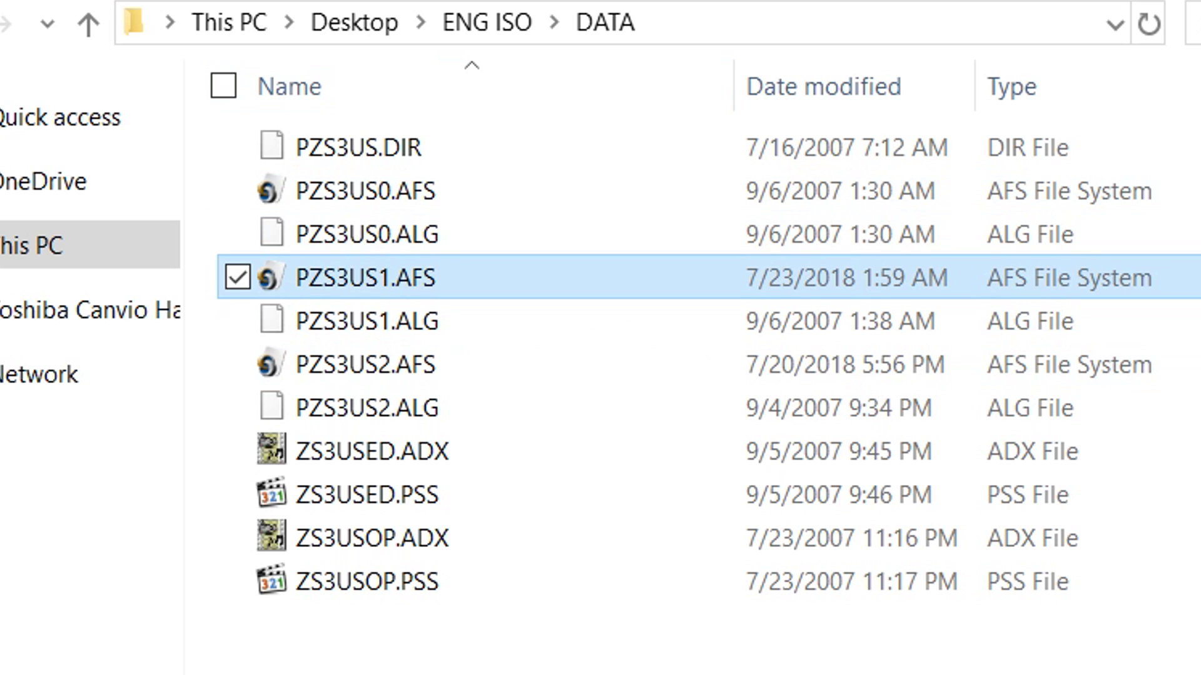
left_click(541, 364)
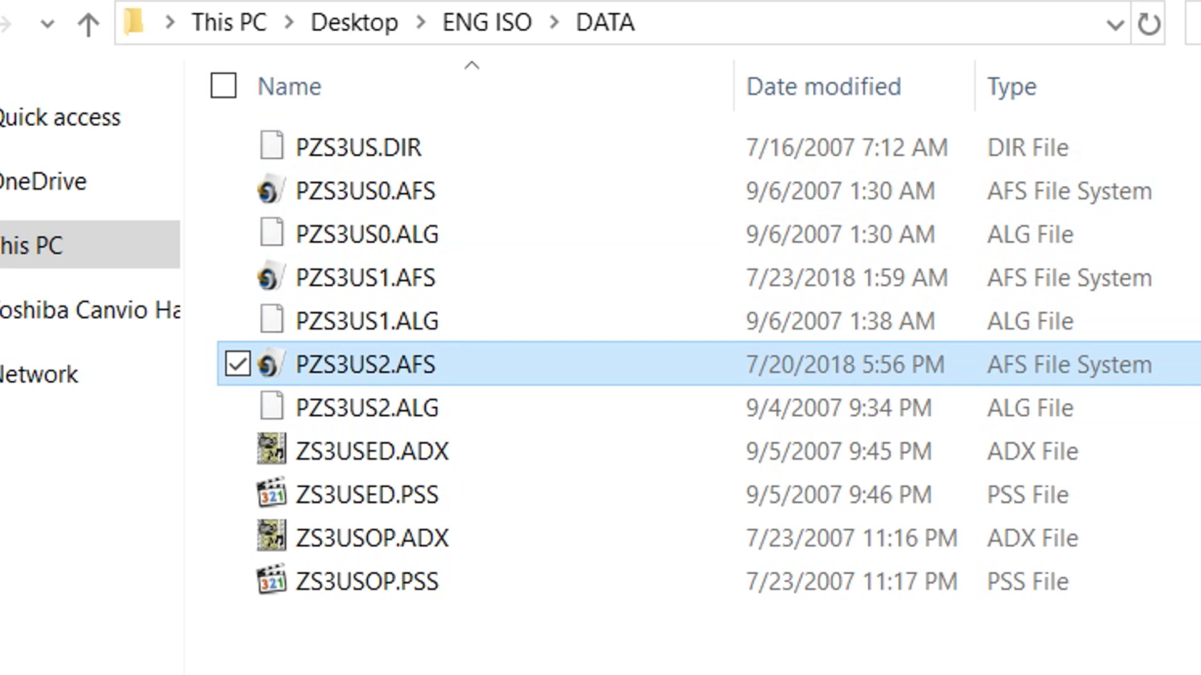
left_click(365, 278)
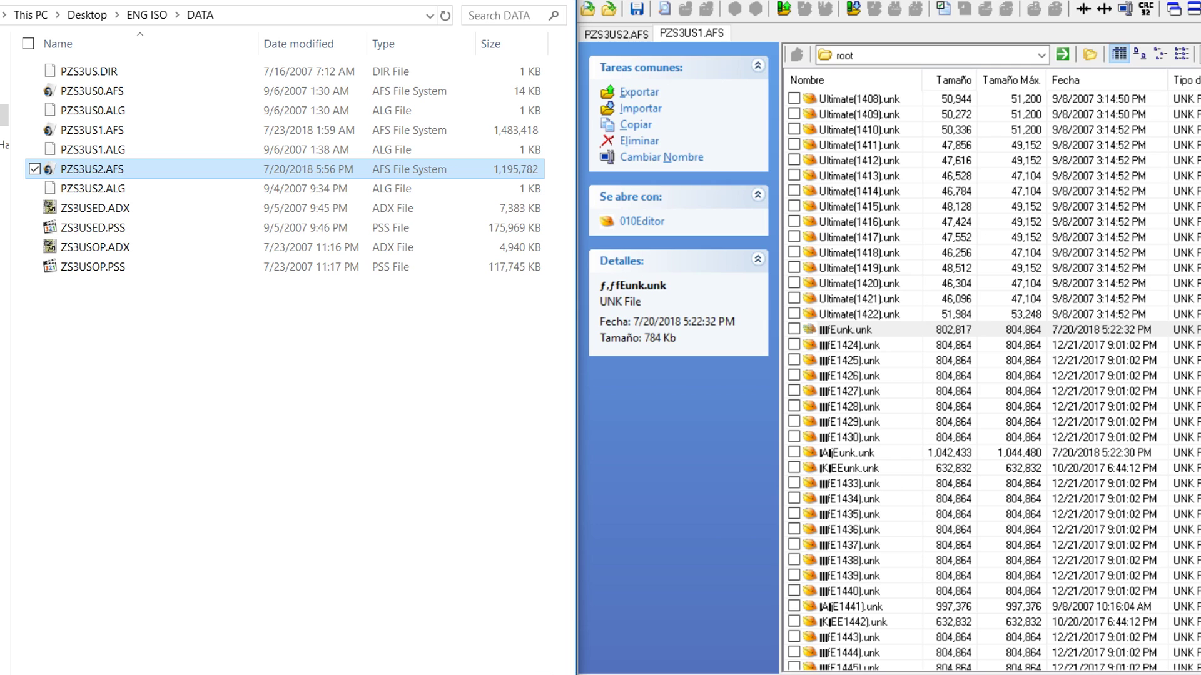
View the opened PZS3US2.AFS and PZS3US1.AFS archives in turn in the AFS archive editor
left_click(616, 34)
left_click(691, 33)
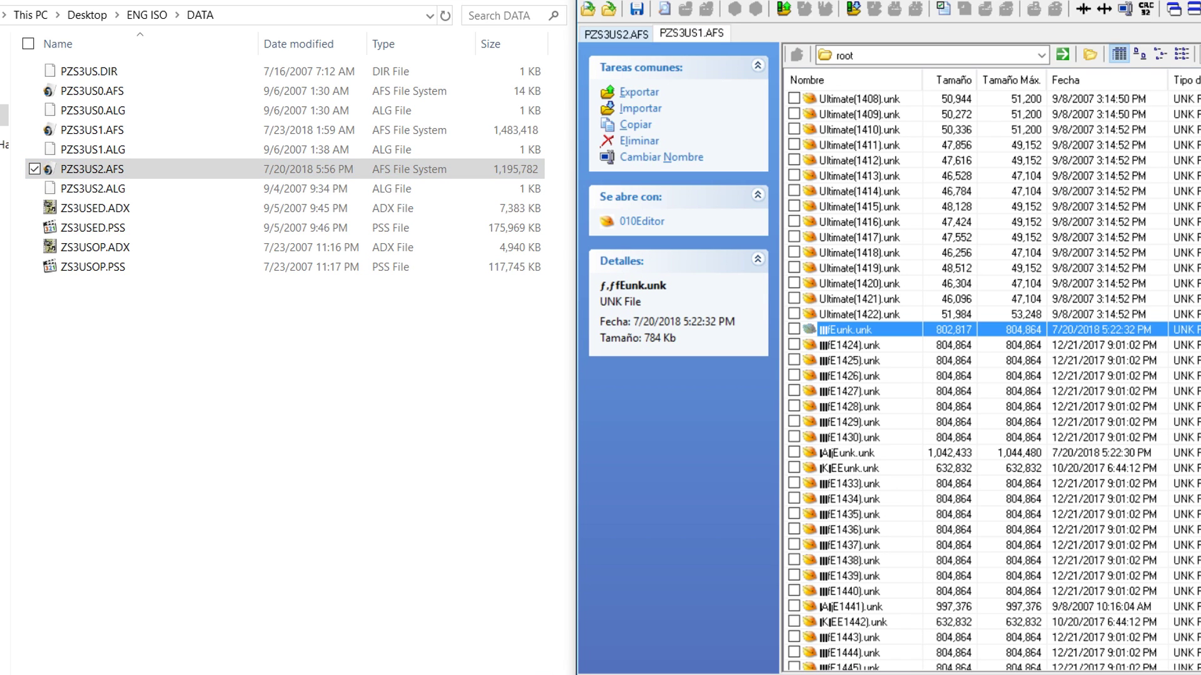
key("ctrl+Tab")
key("ctrl+Tab")
Switch to the text file of character entries and look up the Goku Early costumes and their damaged versions
key("alt+Tab")
left_click(146, 180)
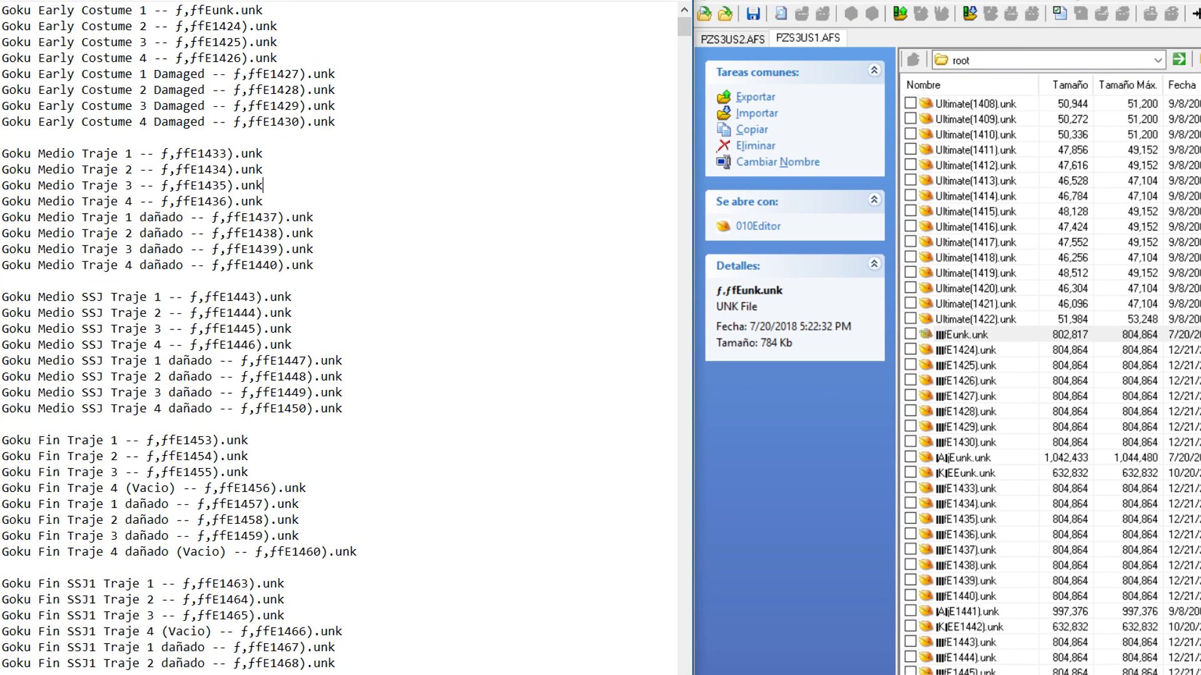
left_click_drag(126, 26, 176, 10)
left_click(80, 10)
left_click_drag(320, 89, 328, 90)
left_click(336, 122)
mouse_move(684, 27)
left_mouse_down()
mouse_move(684, 337)
mouse_move(684, 26)
left_mouse_up()
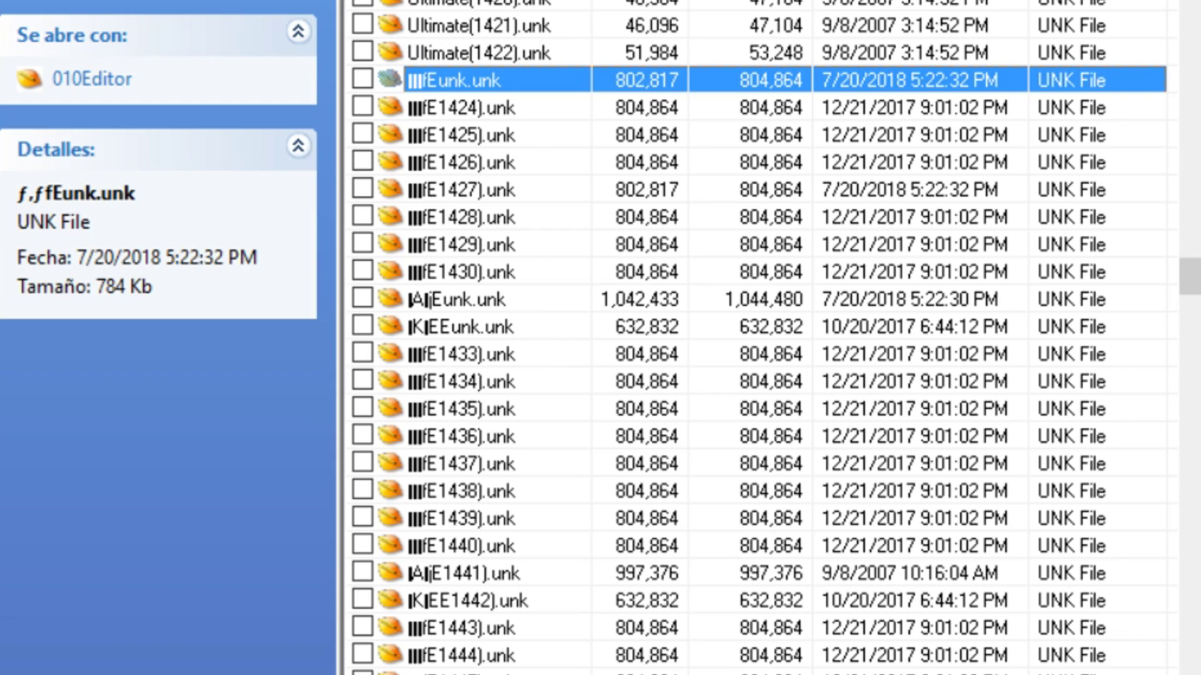
Examine the Goku Early normal costume entries, damaged costume entries and the two entries following them in PZS3US1.AFS
key("shift+Down")
key("shift+Down")
key("shift+Down")
key("Down")
key("shift+Down")
key("shift+Down")
key("shift+Down")
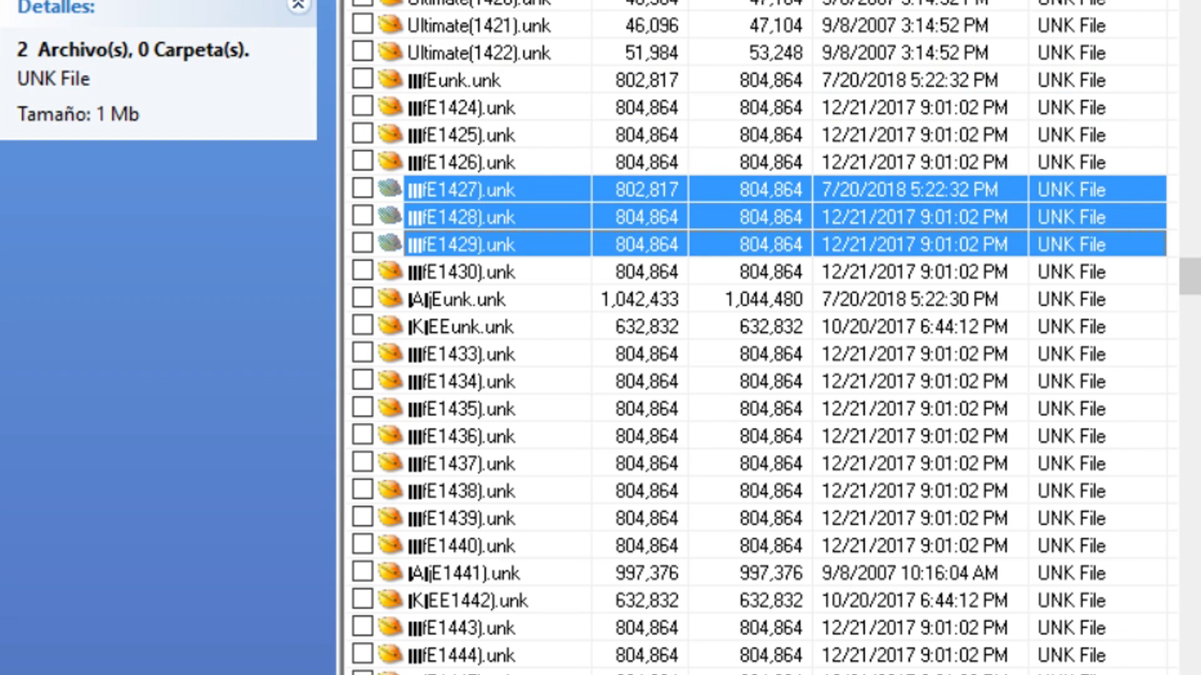
key("Down")
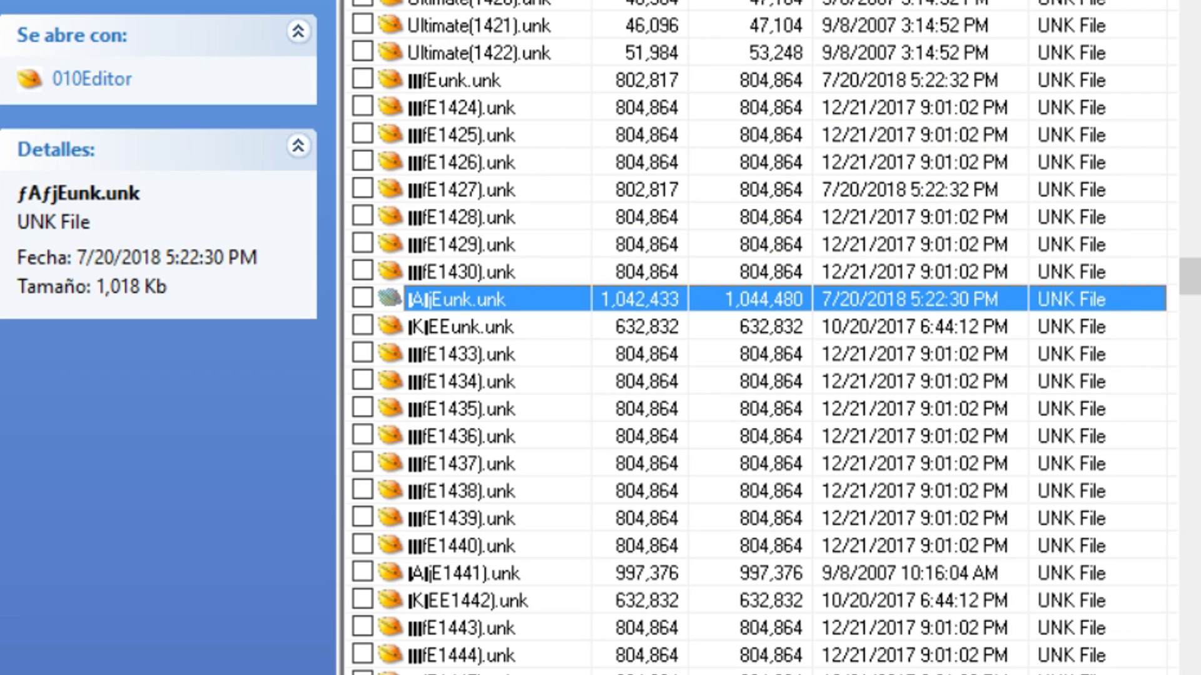
key("Down")
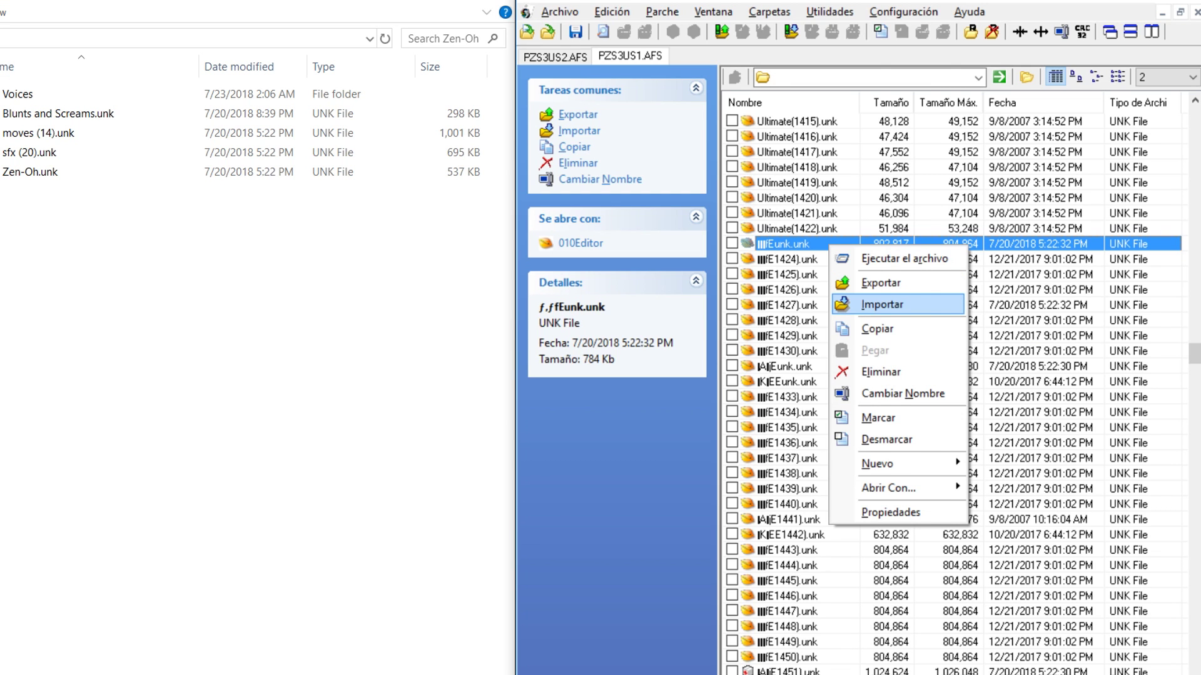
Import Zen-Oh.unk over Goku Early's costume 1 entry, ƒ,ƒfEunk.unk, and its damaged version, ƒ,ƒfE1427).unk
left_click(882, 304)
double_click(479, 222)
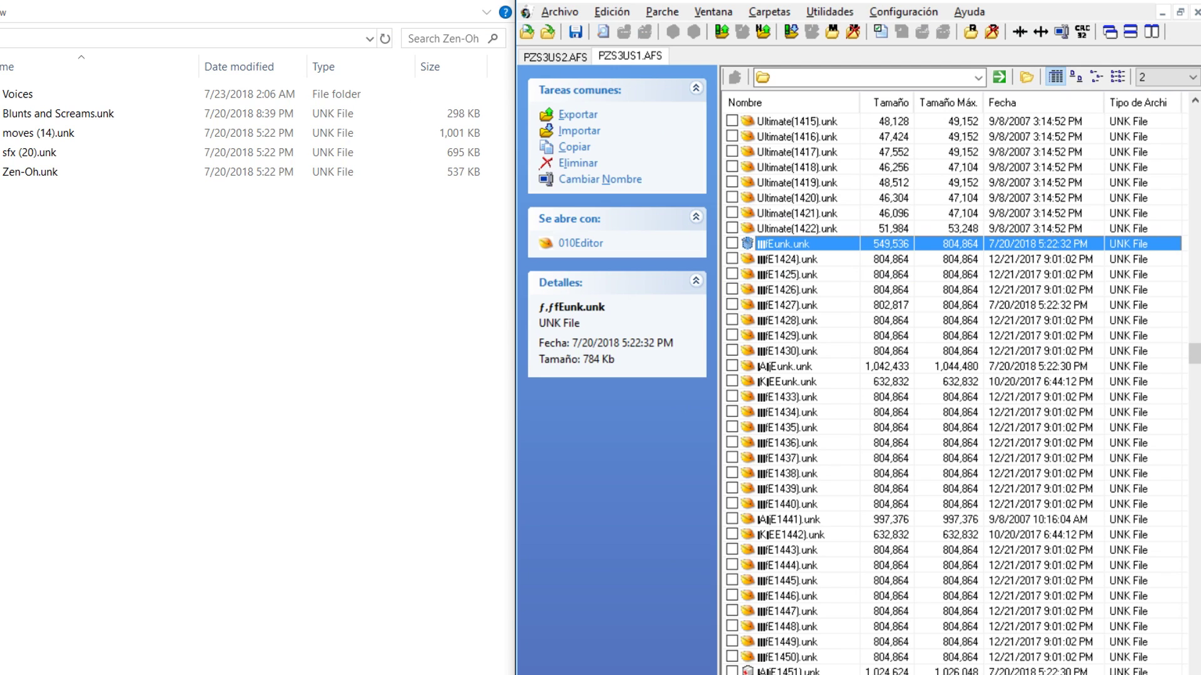
left_click(813, 305)
right_click(819, 305)
left_click(873, 366)
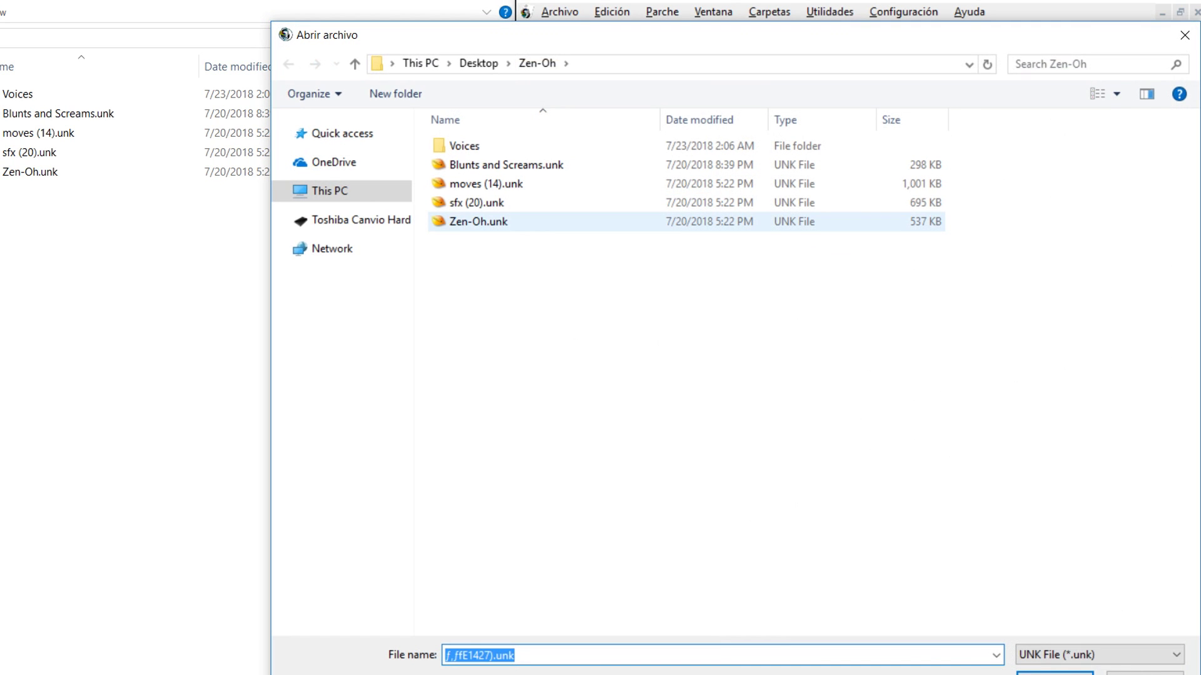
double_click(572, 222)
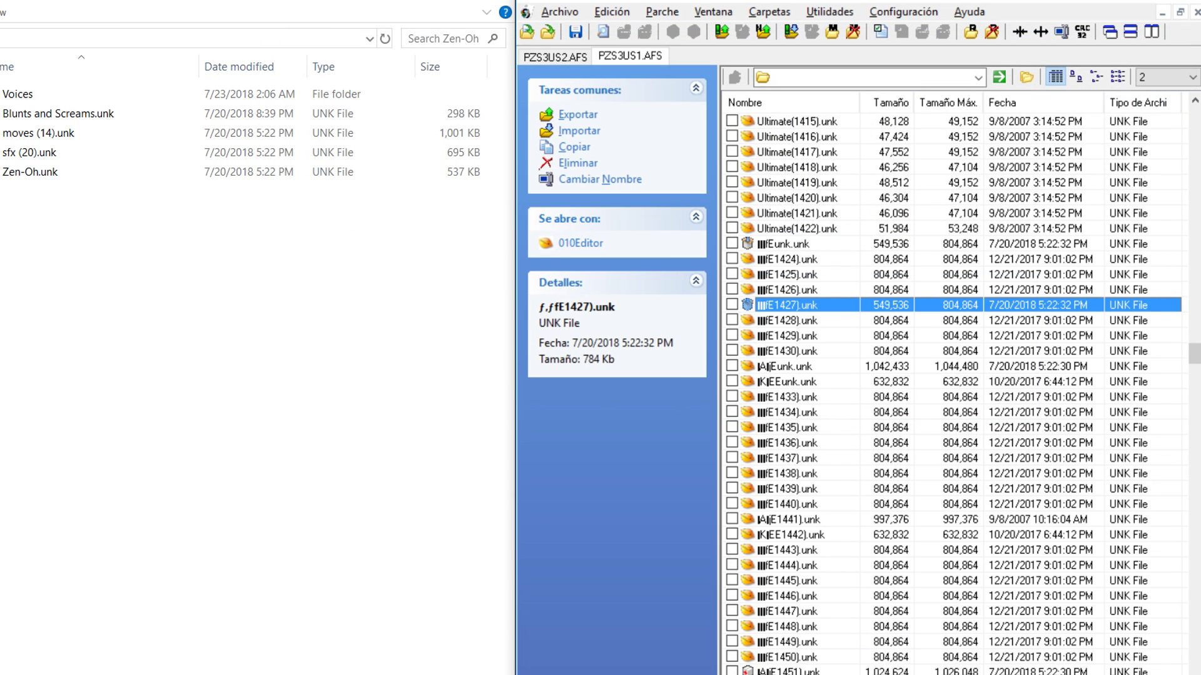
Import moves (14).unk over the ƒAƒjEunk.unk entry below the Goku Early costumes
left_click(784, 366)
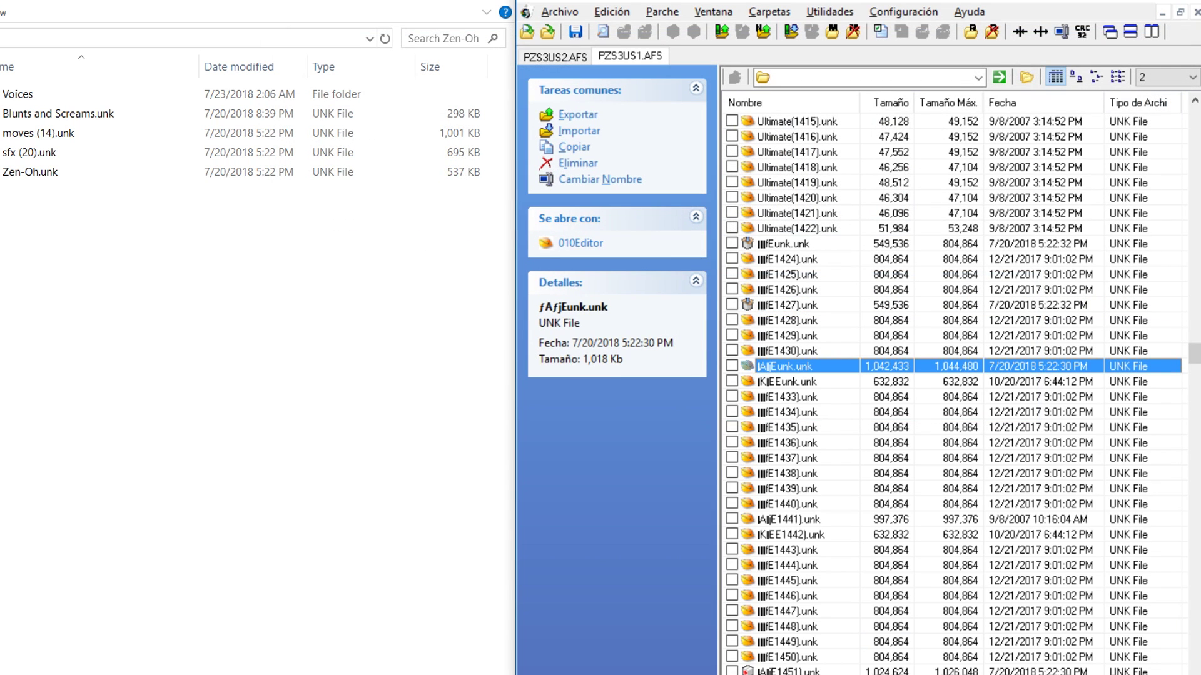
right_click(841, 366)
left_click(875, 426)
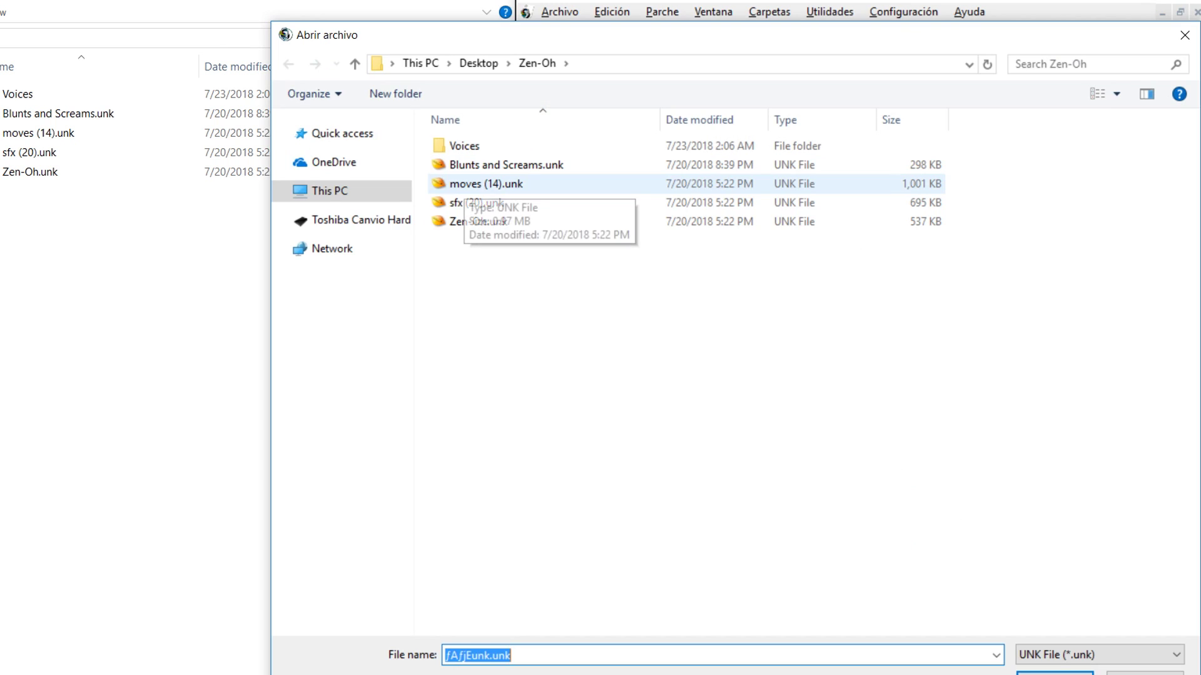
double_click(486, 183)
Import sfx (20).unk over the •KŽEEunk.unk entry
right_click(910, 384)
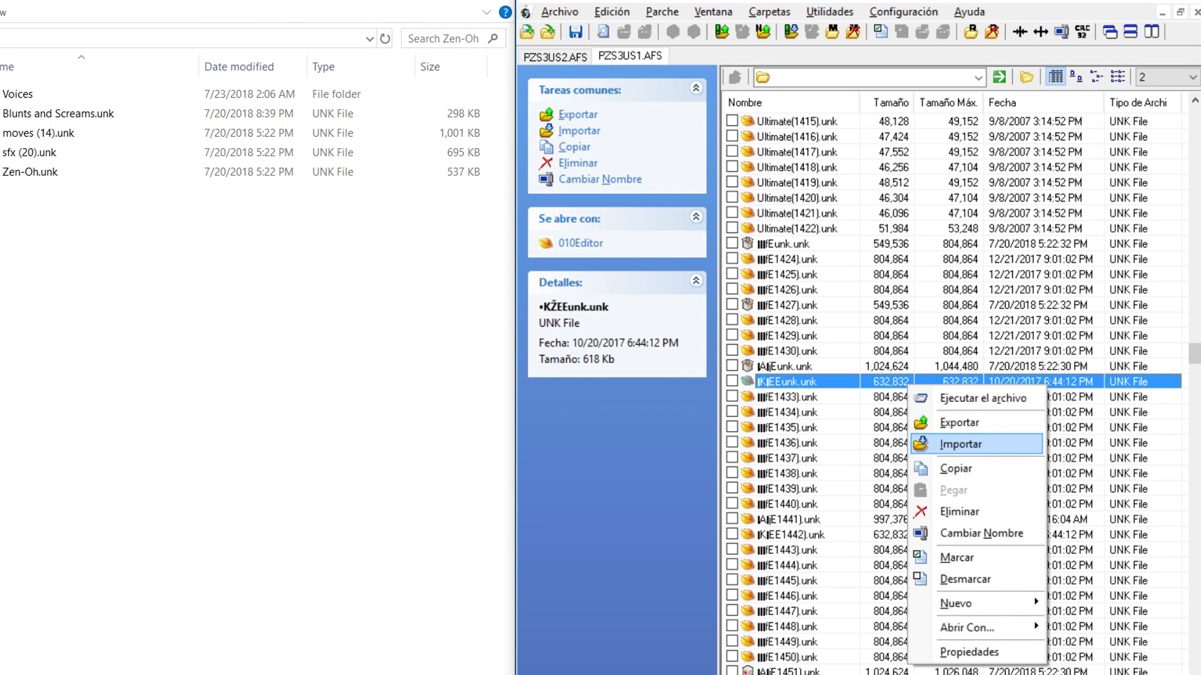
left_click(961, 444)
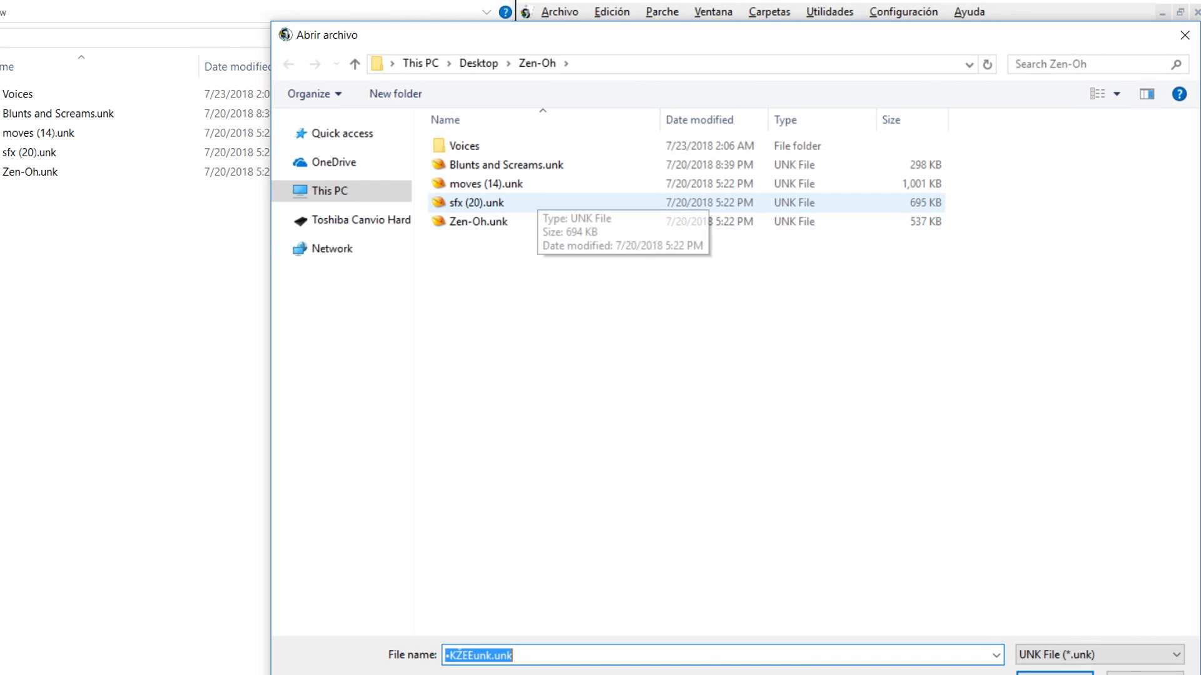
double_click(529, 201)
Show page 4 of the PZS3US1.AFS entries and select Goku_0.unk, just after E3032).unk
left_click(1191, 76)
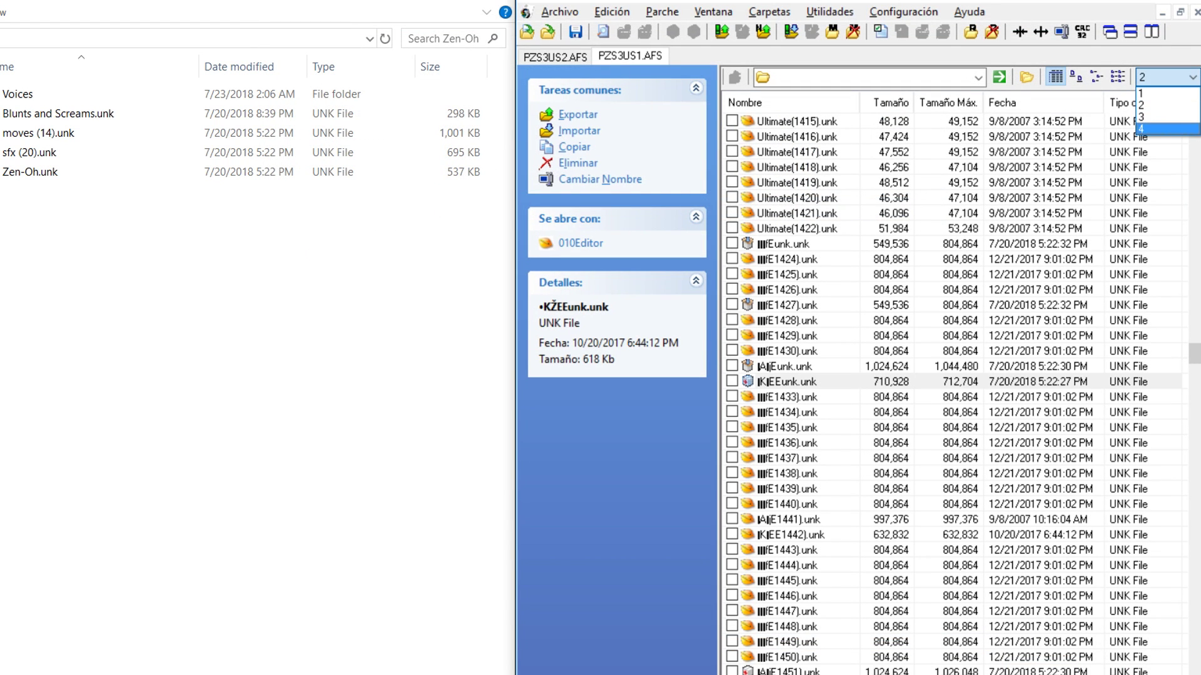
left_click(1151, 129)
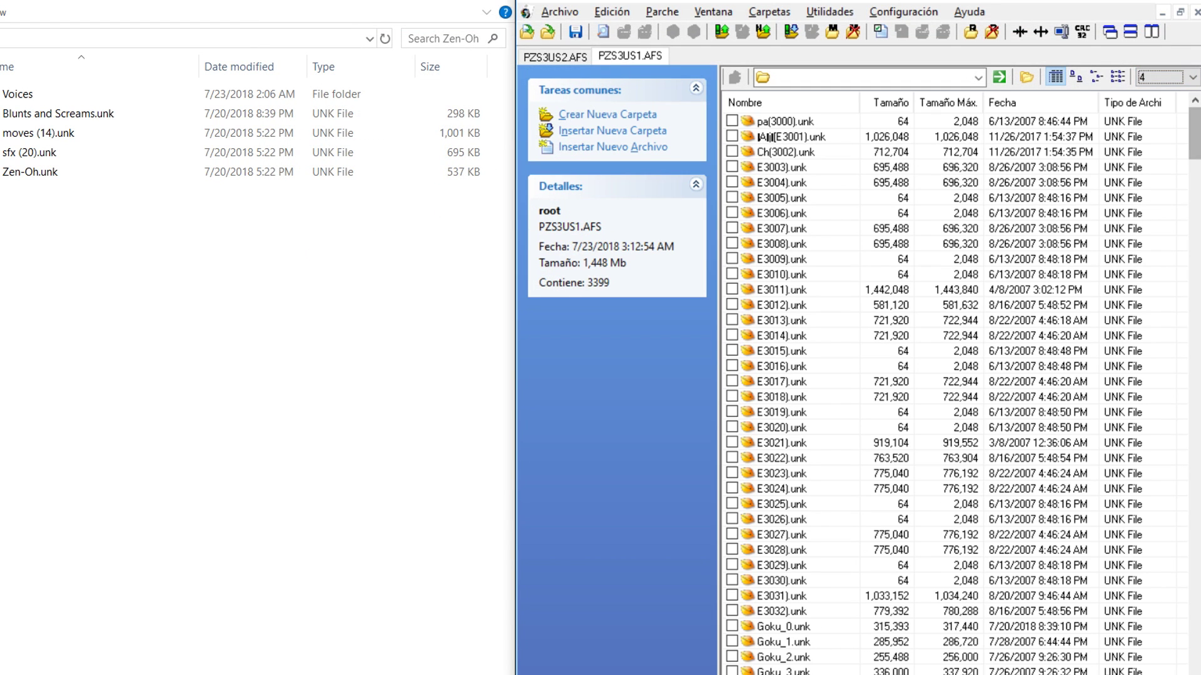
left_click_drag(1194, 133, 1194, 168)
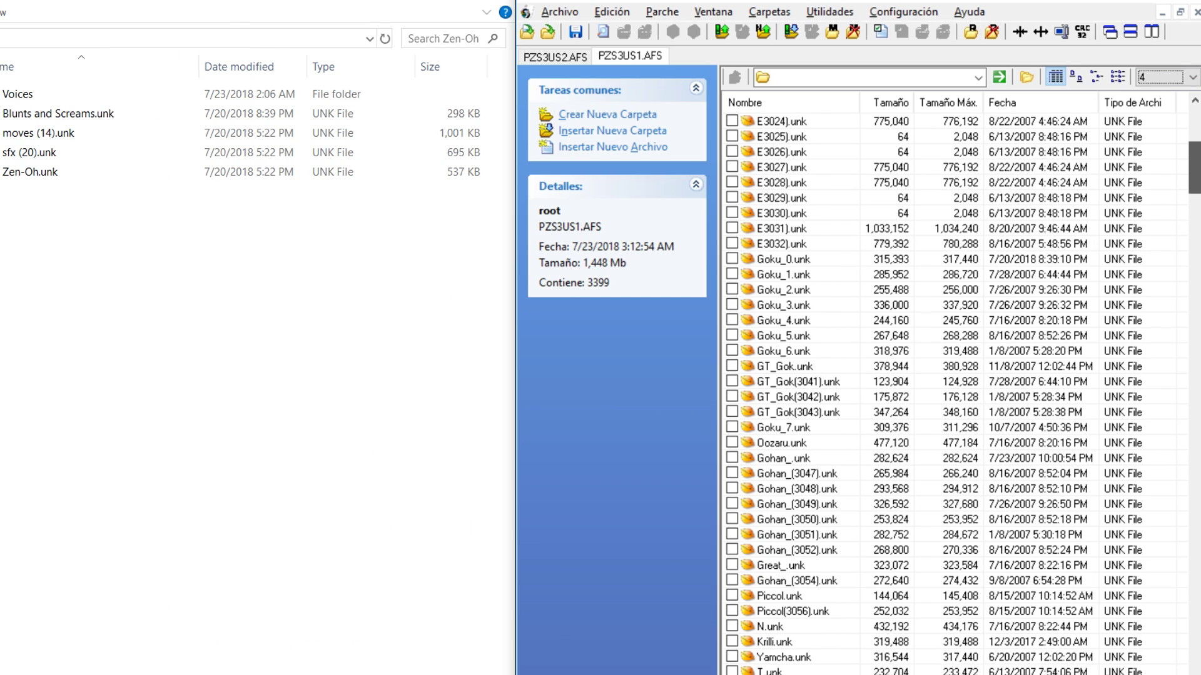
scroll(957, 388, "down", 1)
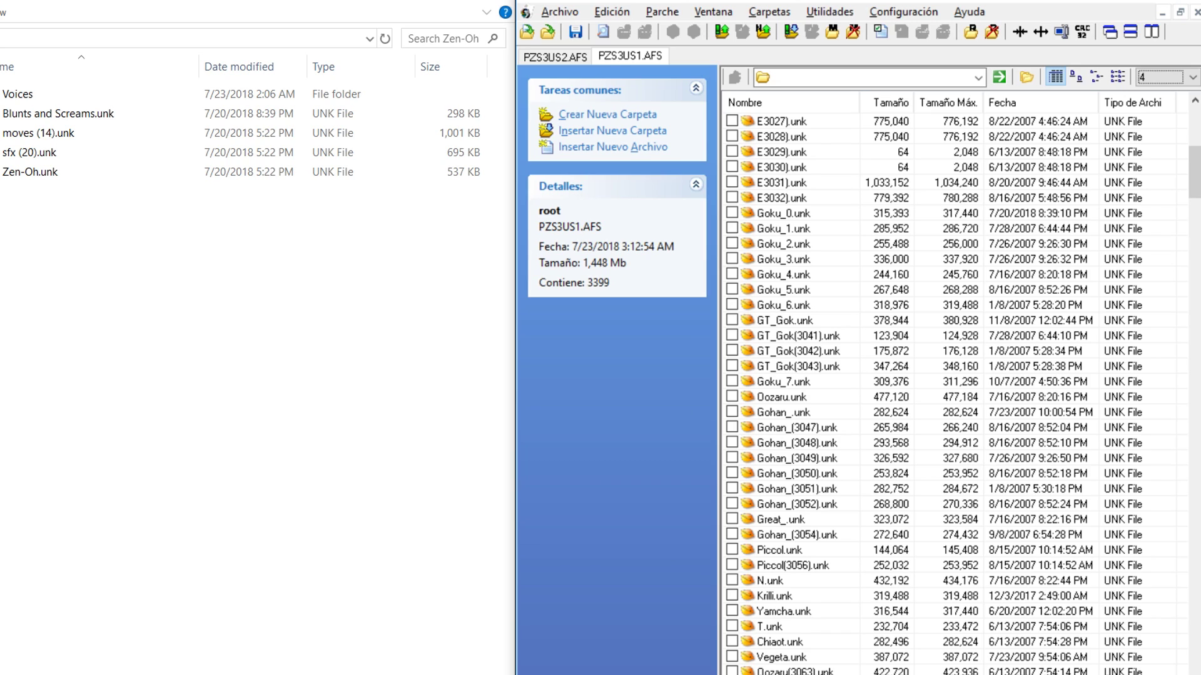
left_click(782, 197)
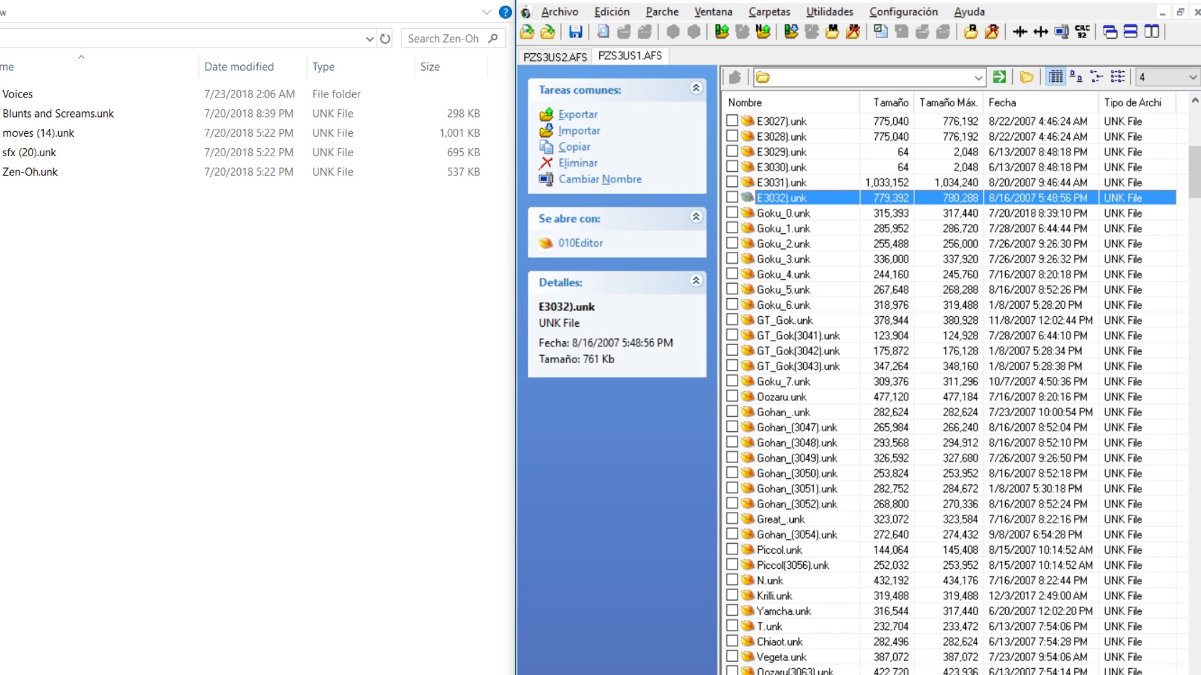
left_click(783, 213)
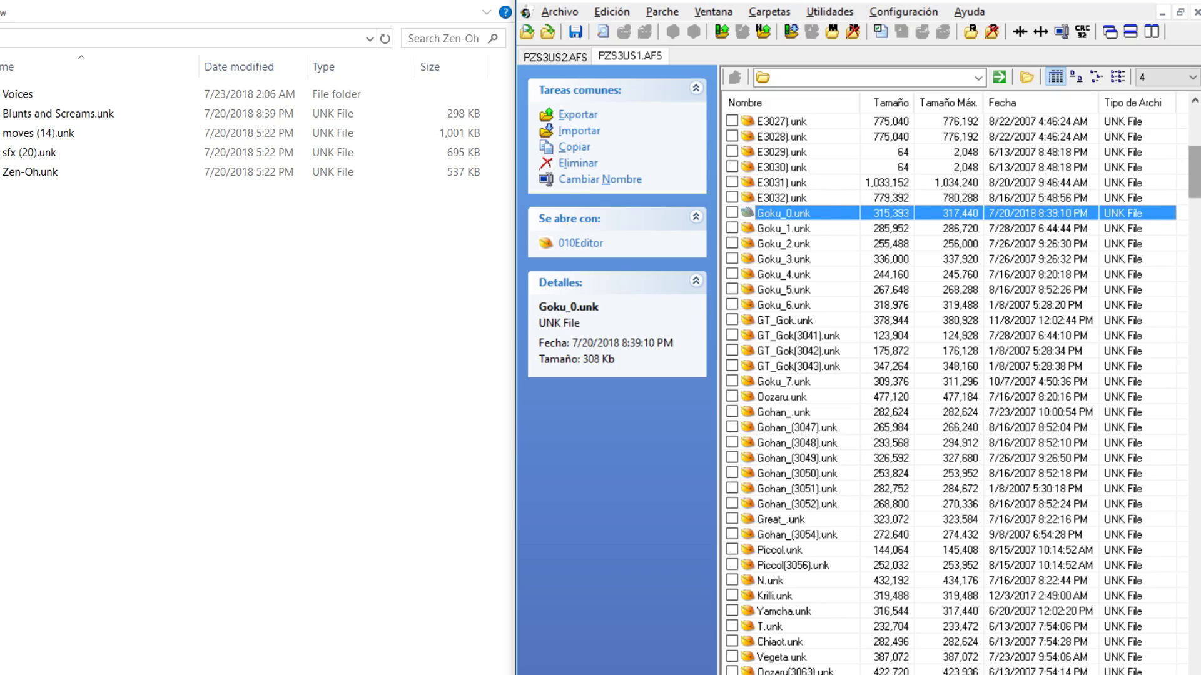
Import Blunts and Screams.unk over the Goku_0(3194).unk entry further down page 4
scroll(957, 394, "down", 20)
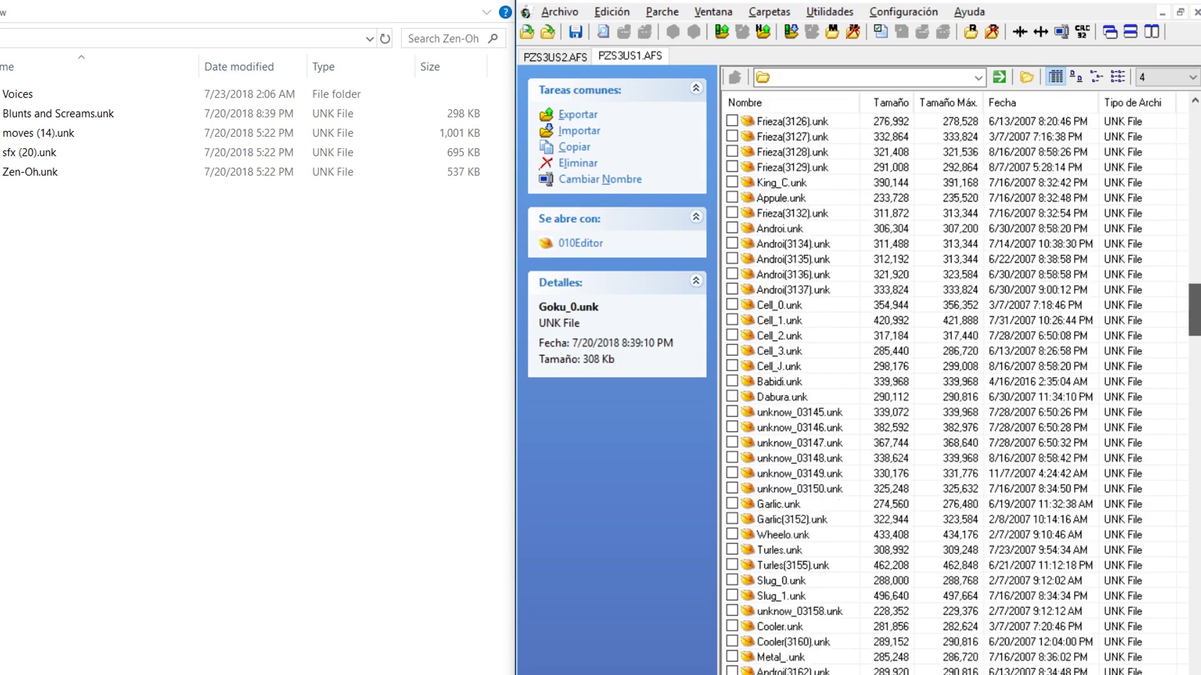
scroll(957, 394, "down", 15)
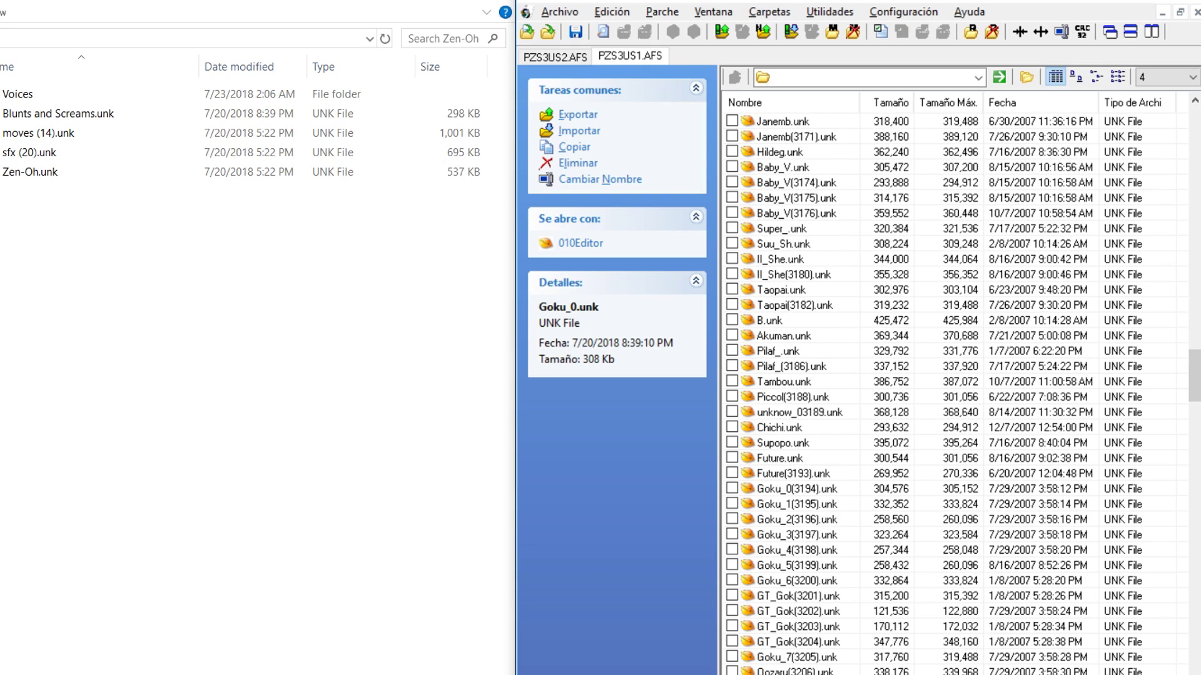
right_click(861, 488)
left_click(913, 269)
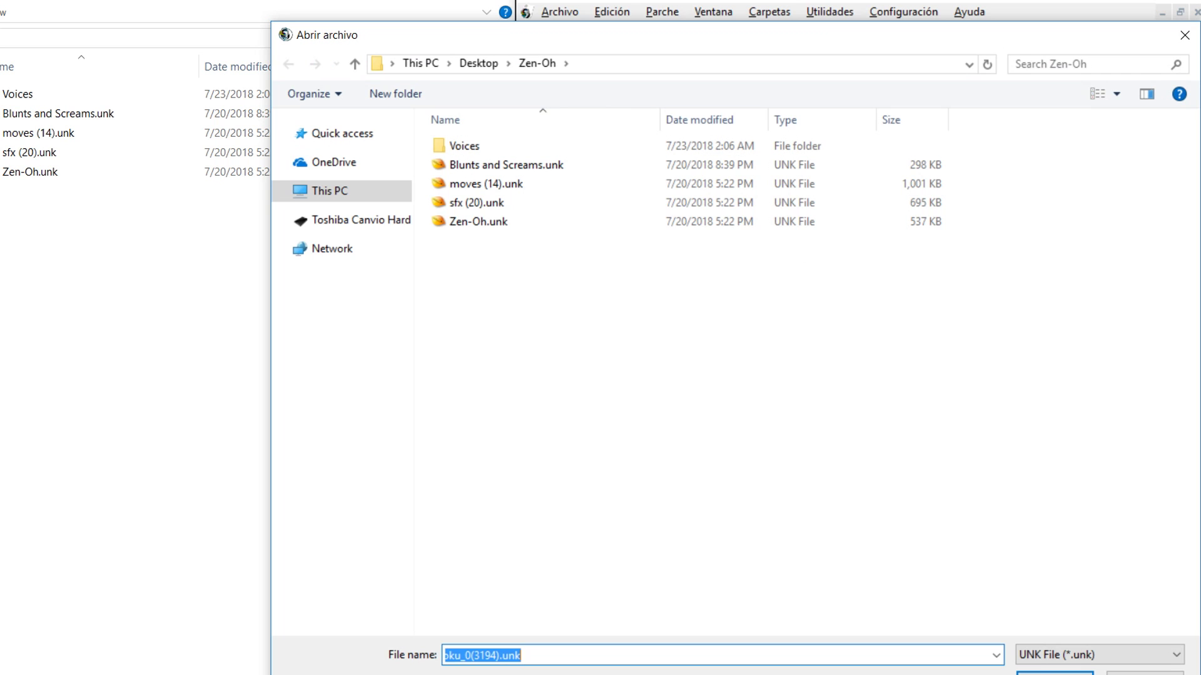
double_click(506, 164)
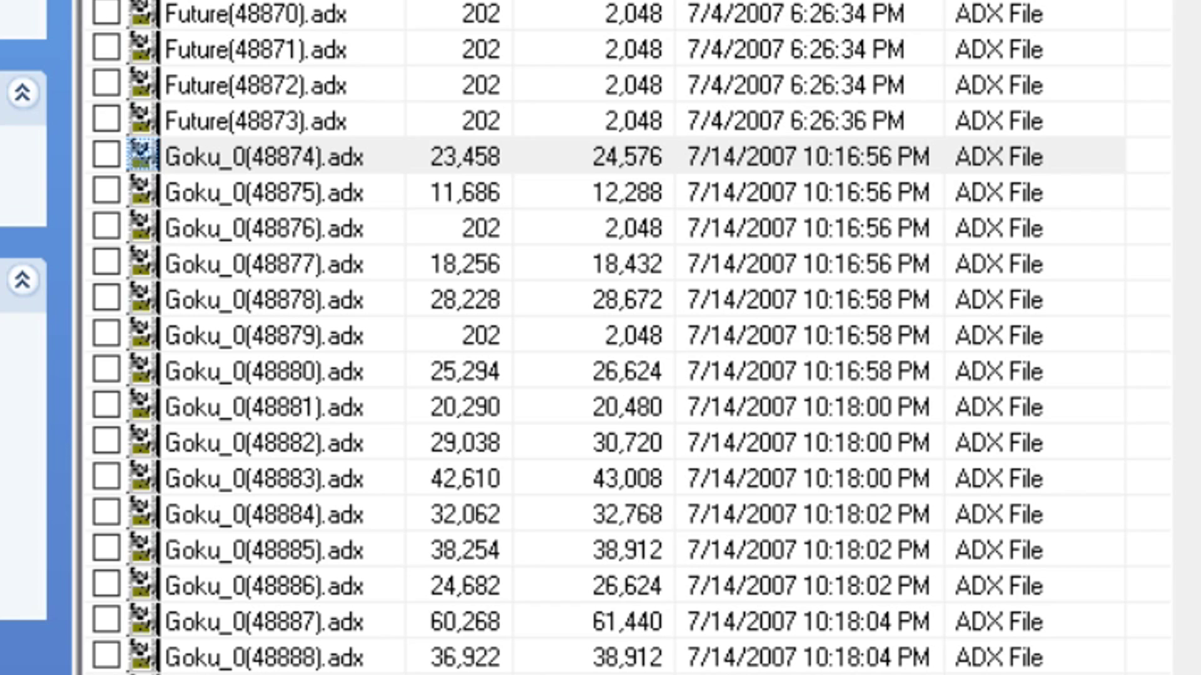
Copy the name of the first Goku voice entry, Goku_0(48874).adx, in PZS3US2.AFS without renaming it
left_click(264, 156)
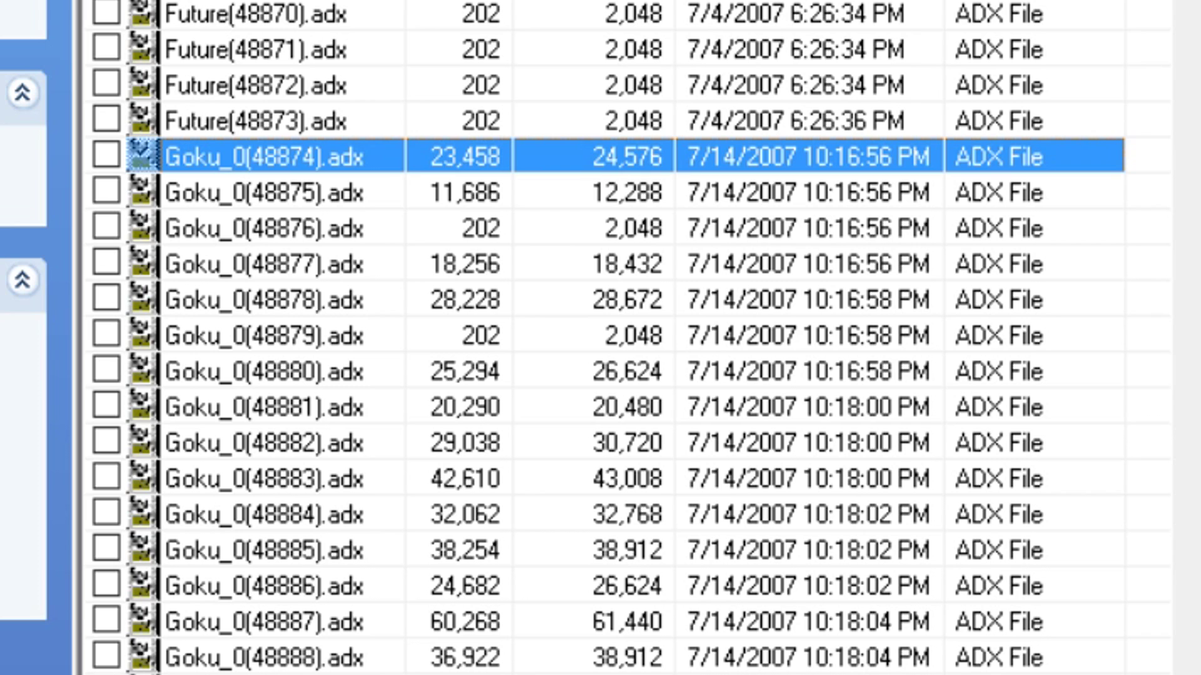
right_click(338, 160)
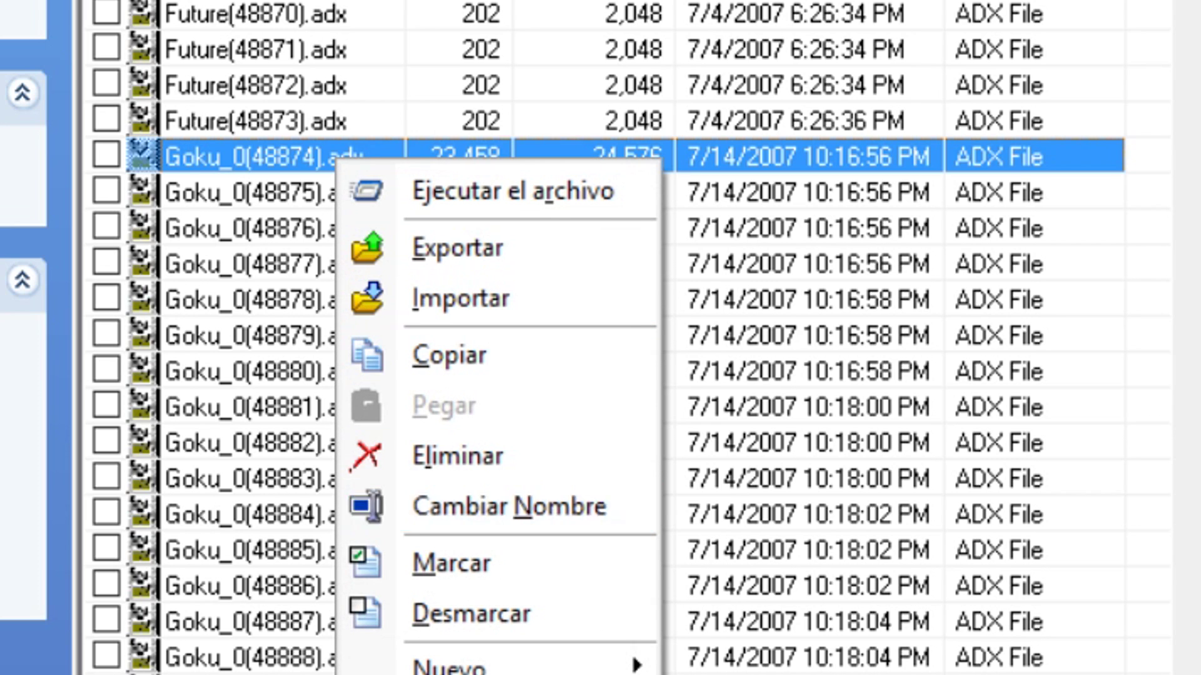
key("n")
right_click(306, 159)
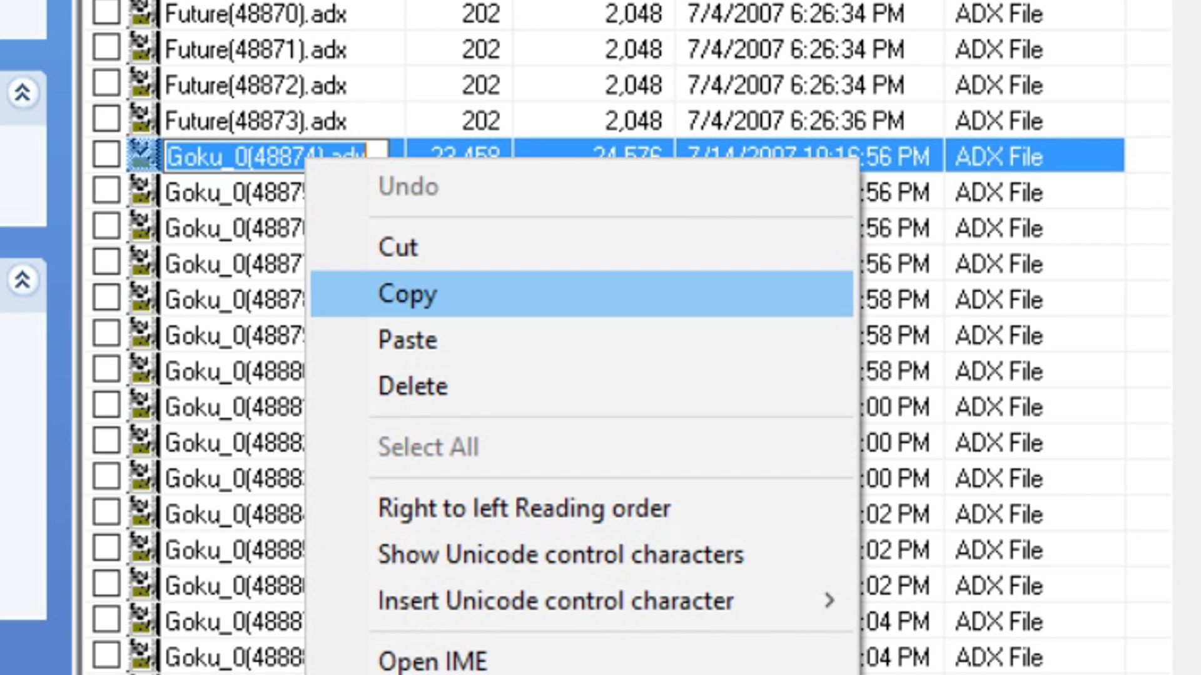
left_click(407, 292)
left_click(263, 229)
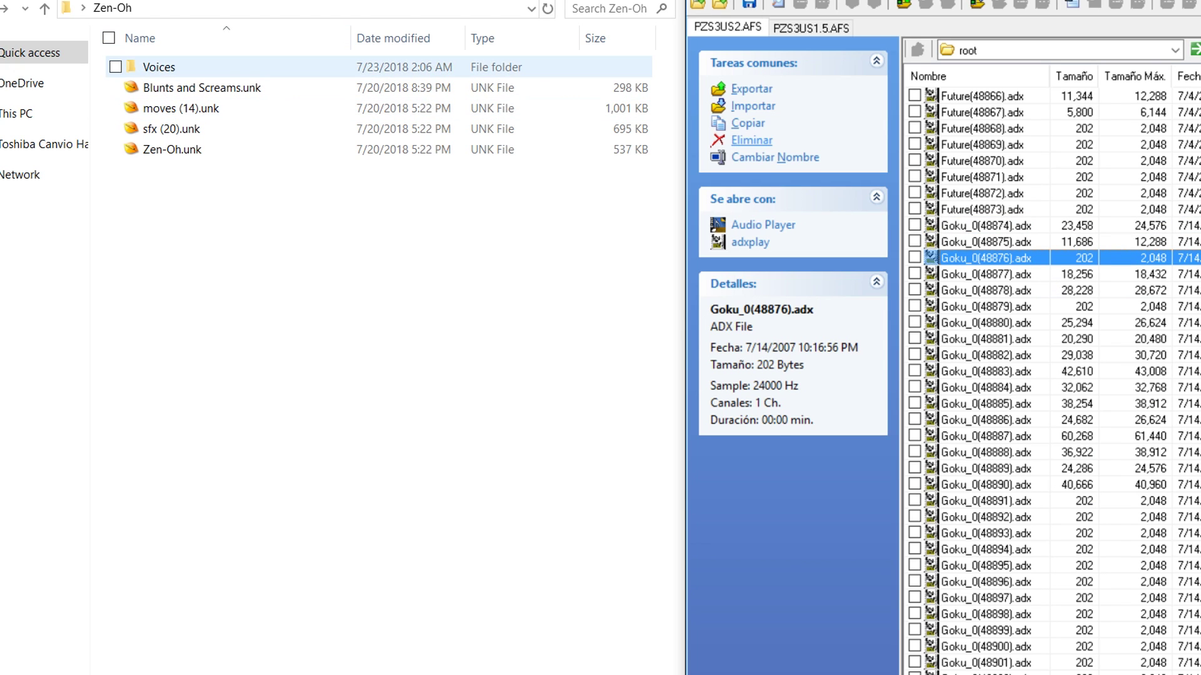
Batch-rename all files in the Zen-Oh Voices folder with the base name Goku_0(48874), keeping a single .adx extension
double_click(188, 67)
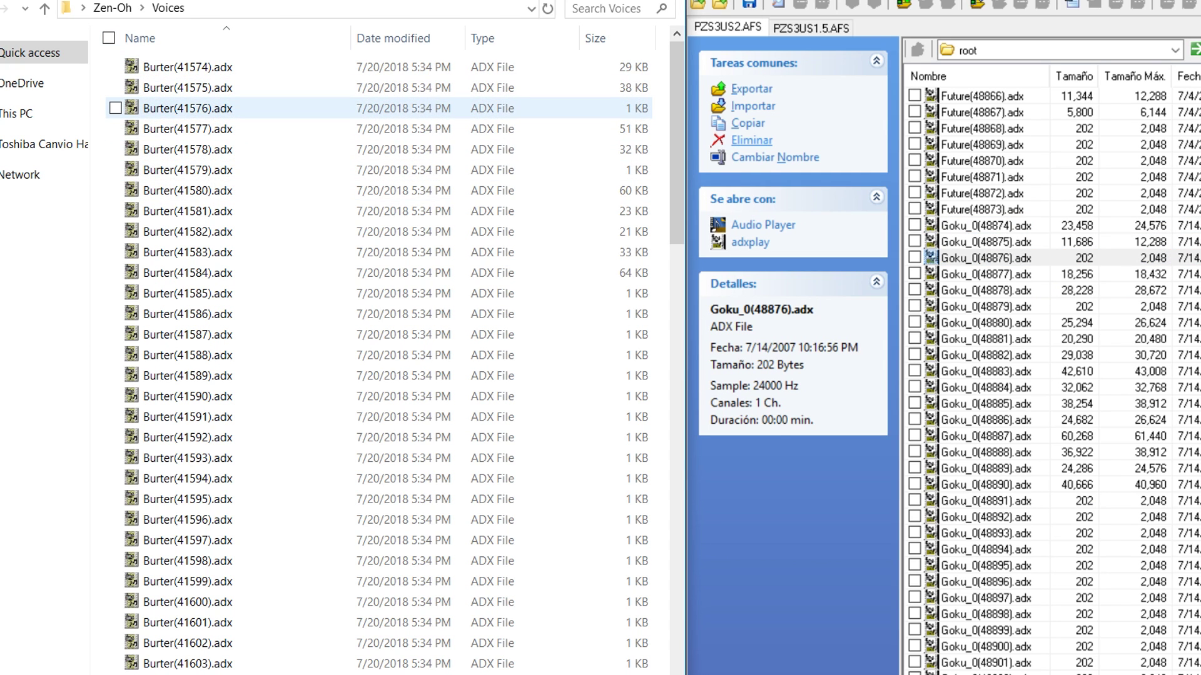
key("ctrl+a")
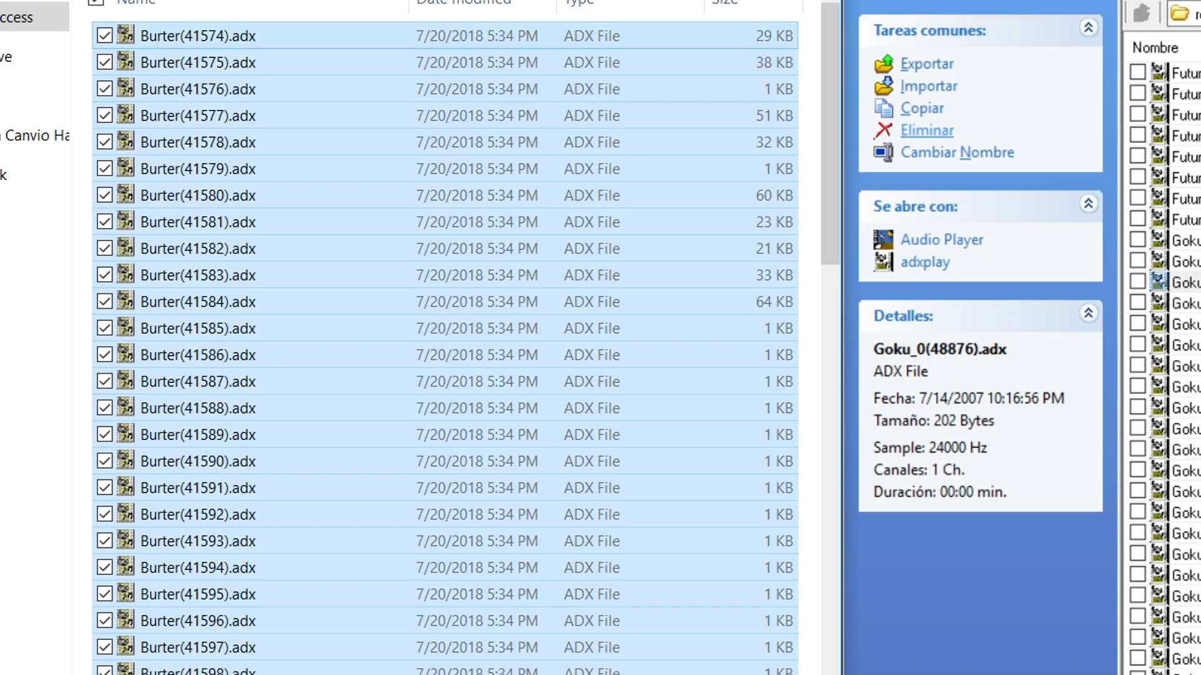
right_click(187, 71)
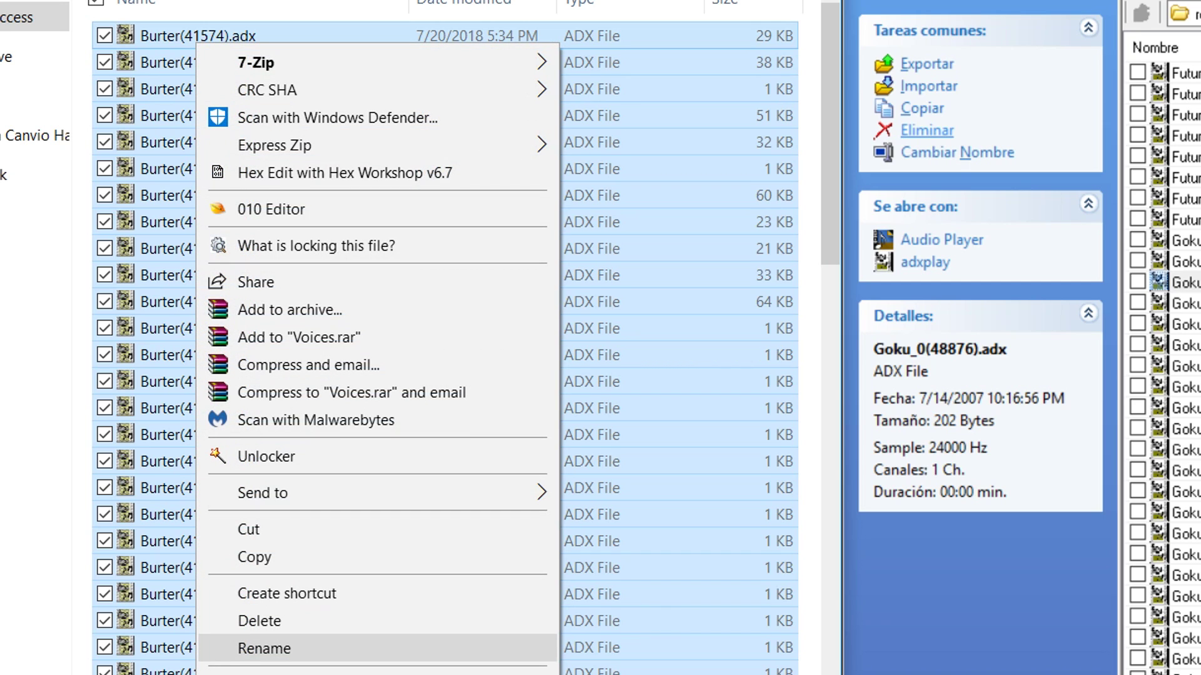
left_click(264, 648)
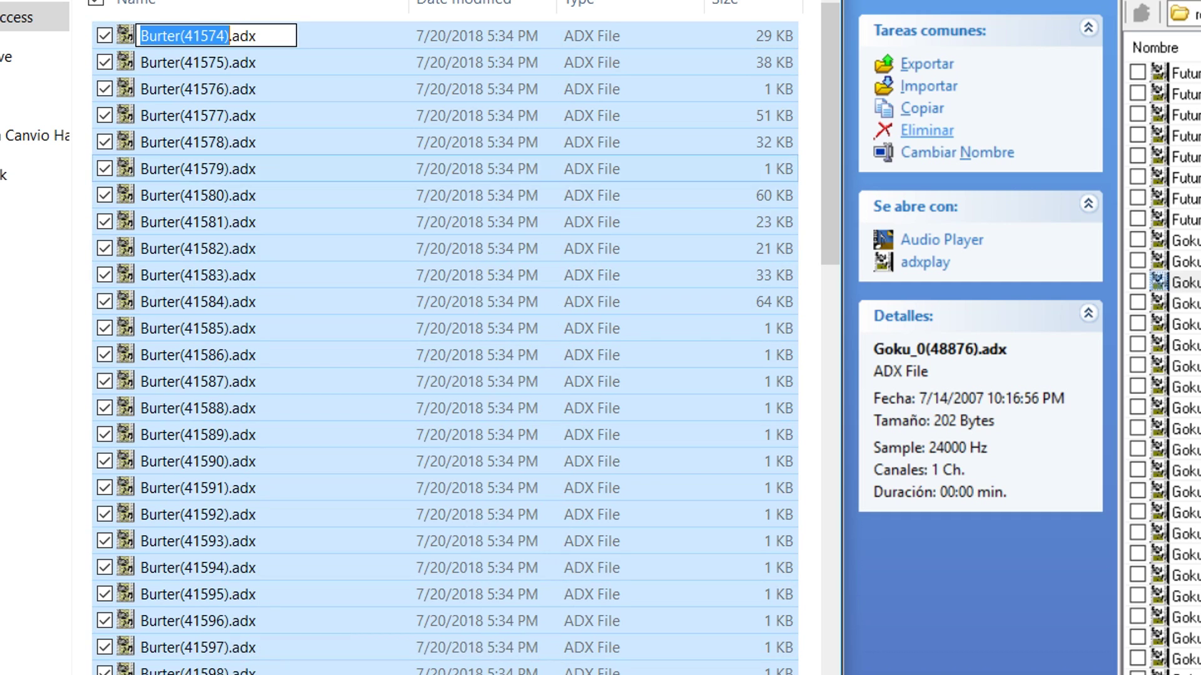
key("ctrl+v")
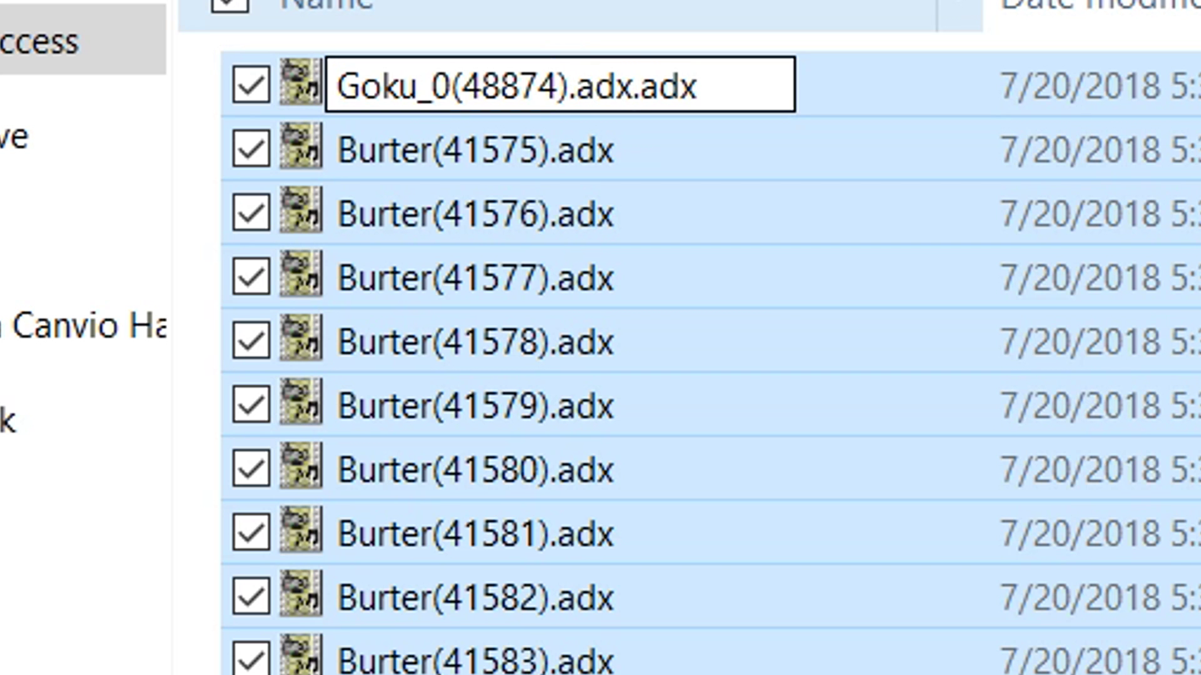
key("BackSpace")
key("BackSpace")
key("BackSpace")
key("BackSpace")
key("Return")
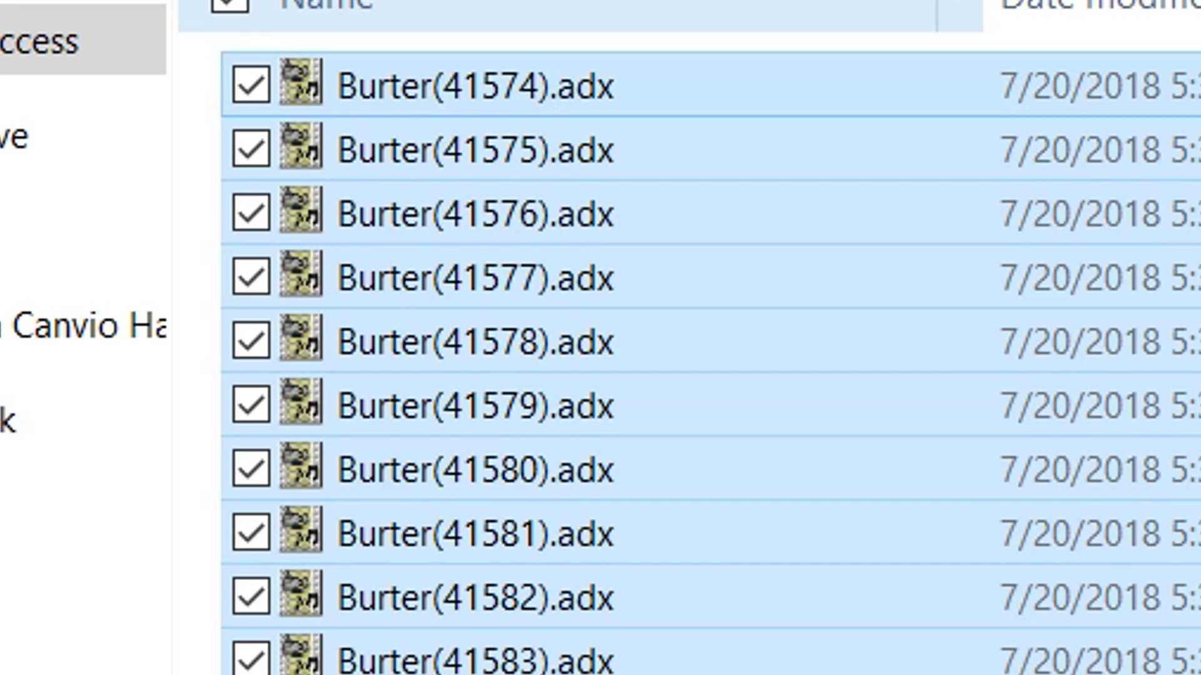
Import all the renamed Goku_0 voice files from the Voices folder into PZS3US2.AFS
scroll(710, 353, "down", 1)
scroll(710, 352, "down", 20)
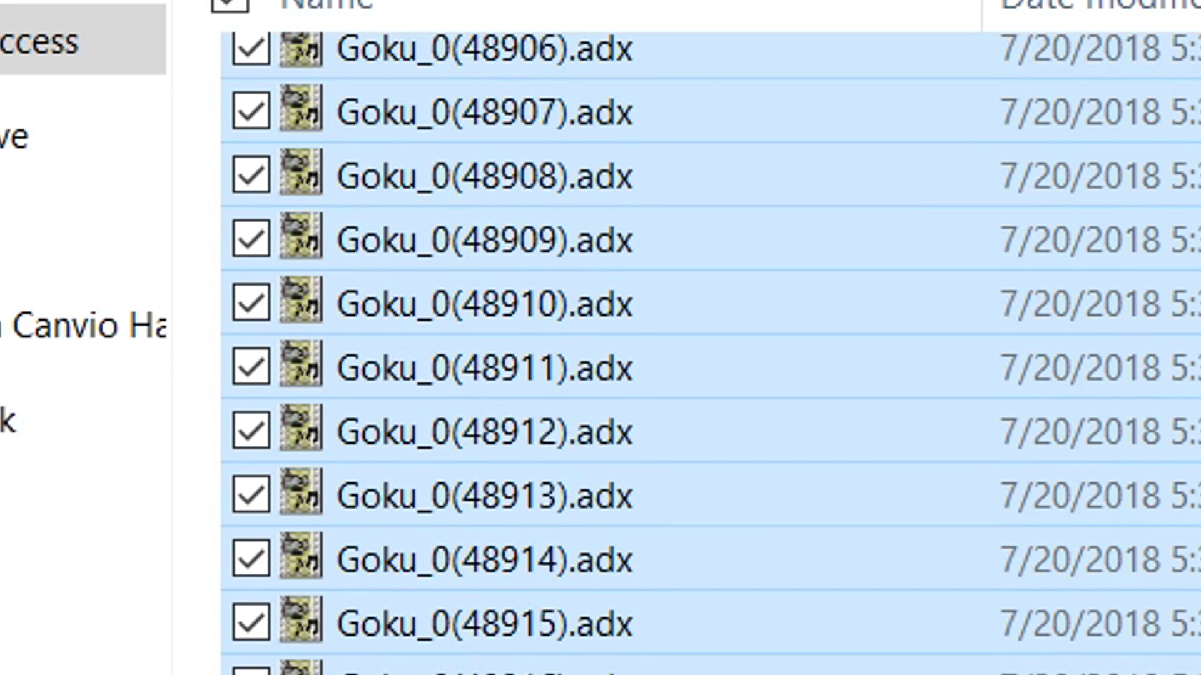
scroll(710, 353, "up", 20)
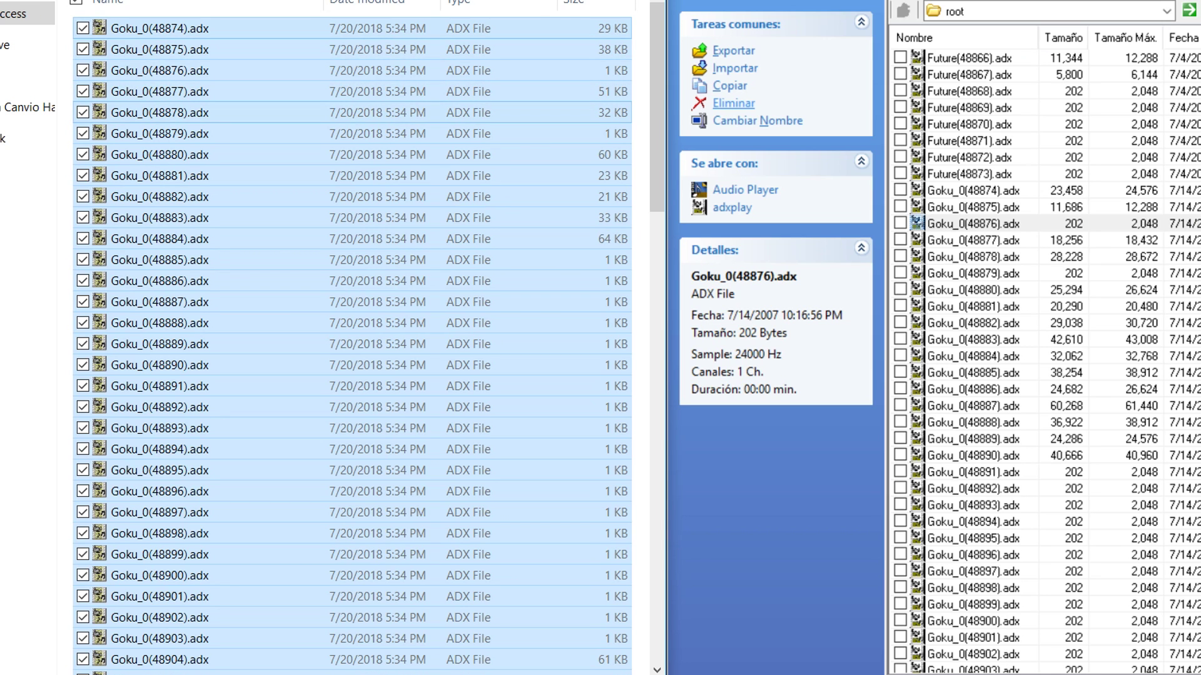
left_click_drag(957, 342, 966, 358)
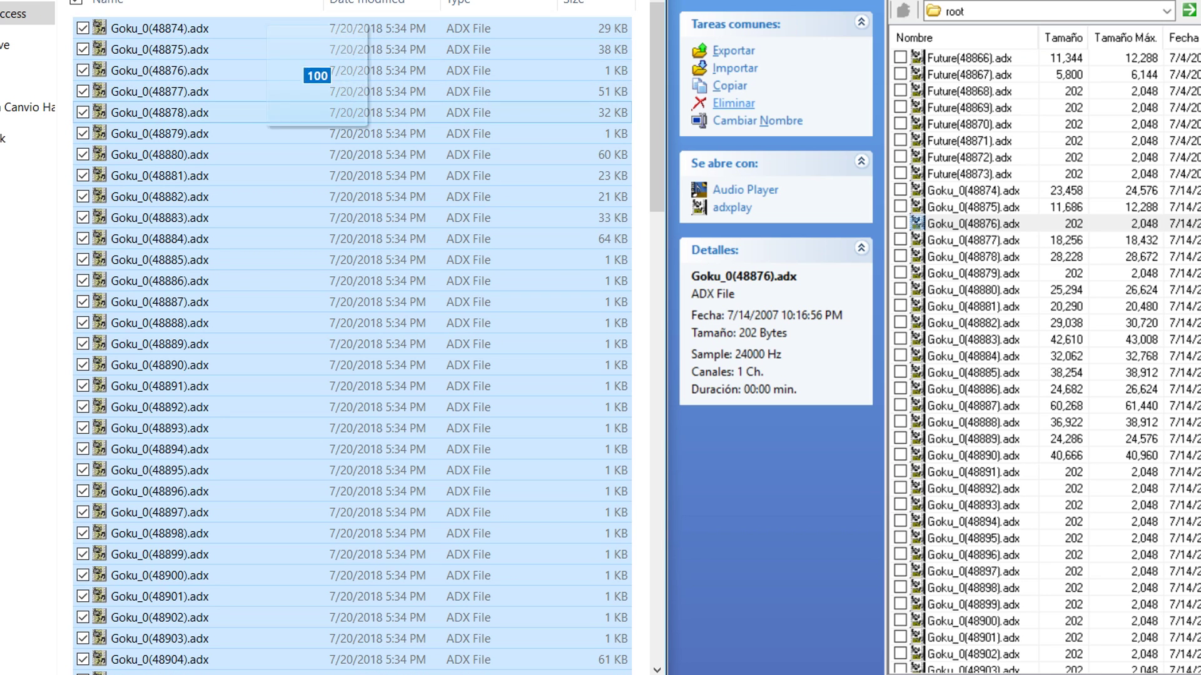
left_click_drag(317, 118, 956, 337)
left_click(614, 353)
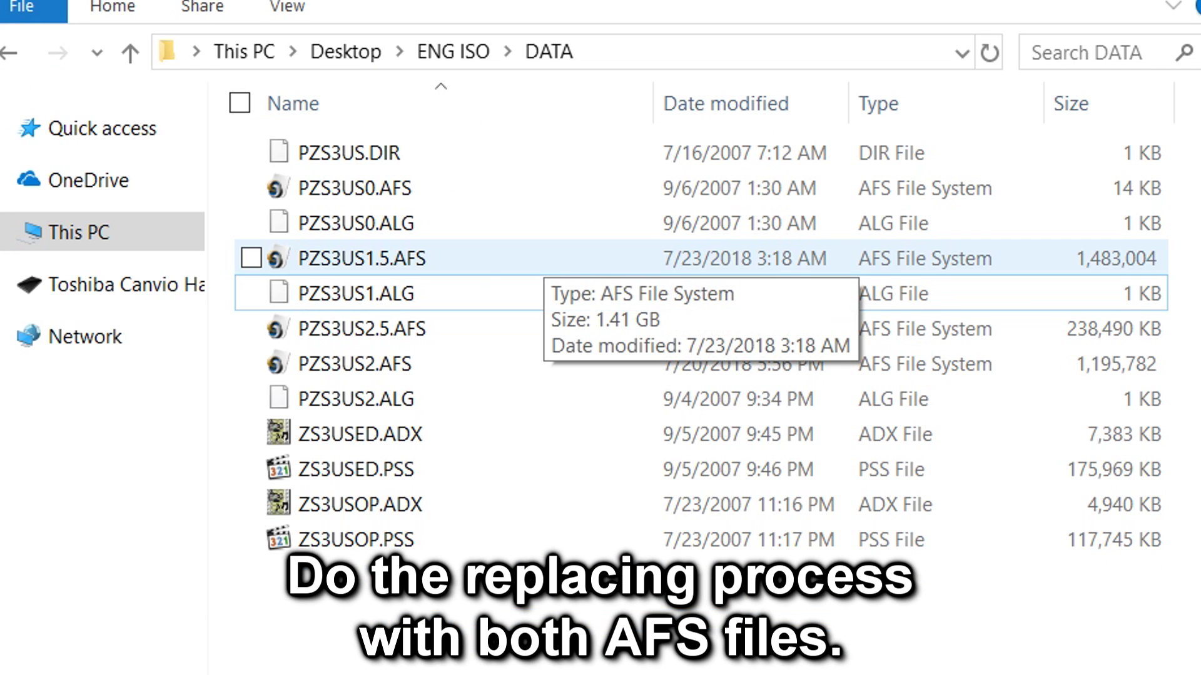
Rename the PZS3US1.5.AFS archive in the DATA folder as PZS3US1.AFS
key("F2")
key("Right")
key("BackSpace")
key("BackSpace")
key("Return")
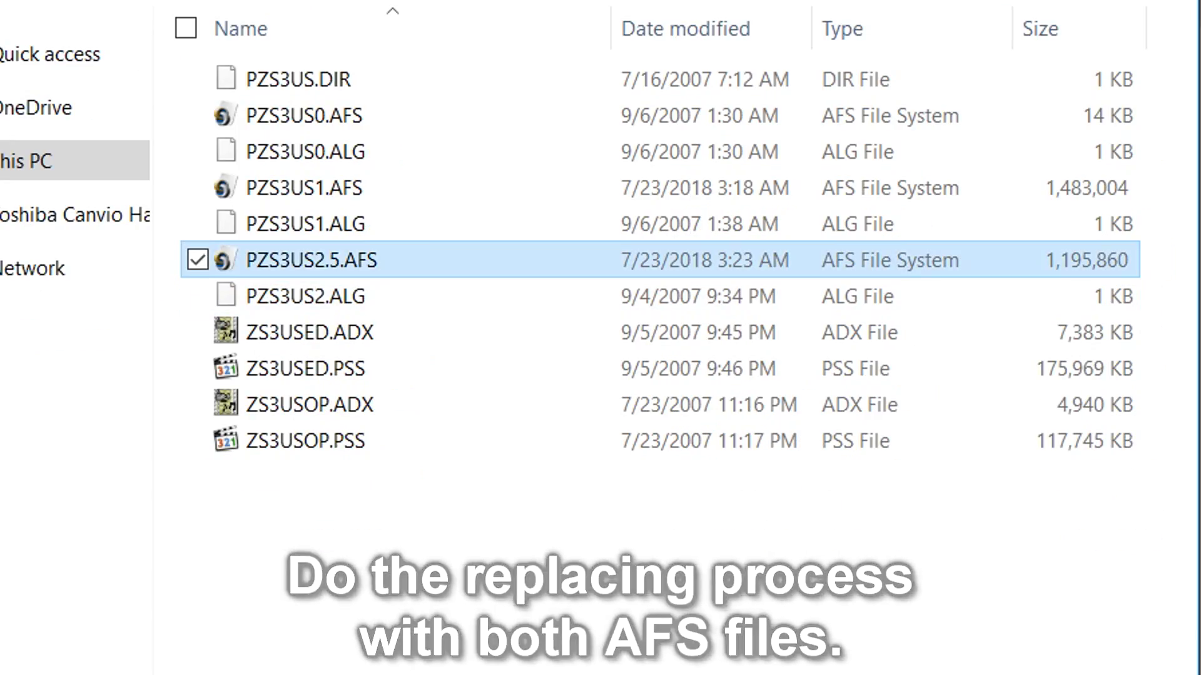
Rename the PZS3US2.5.AFS archive in the DATA folder as PZS3US2.AFS
key("F2")
key("Right")
key("BackSpace")
key("BackSpace")
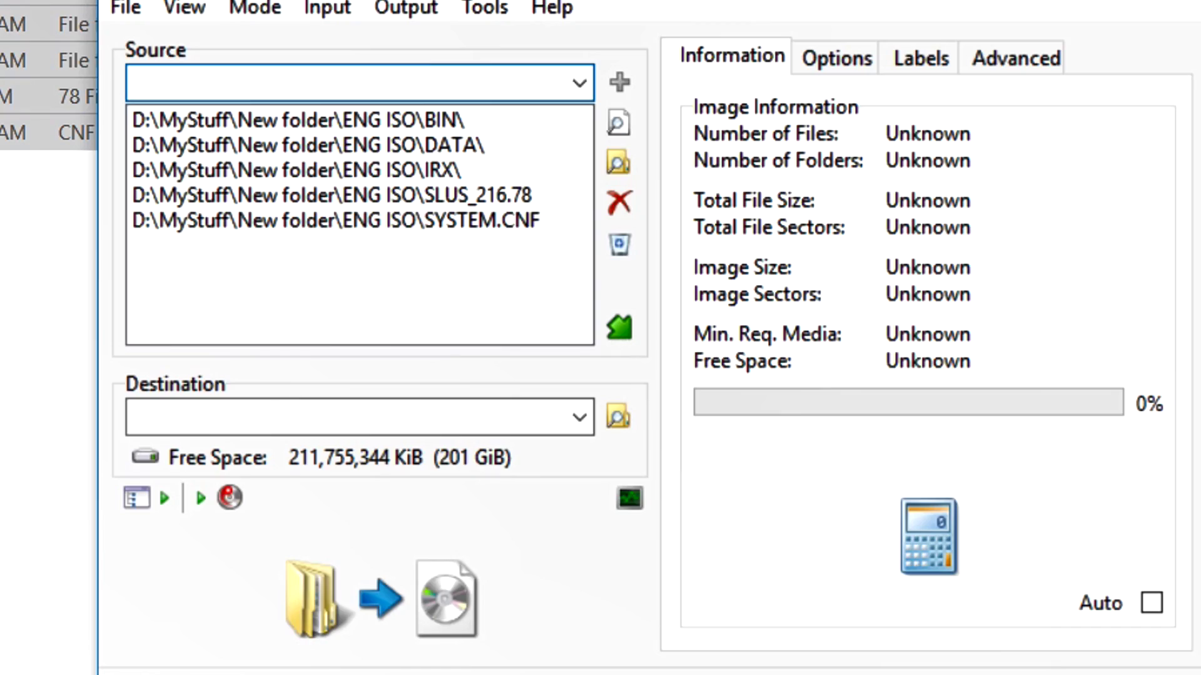